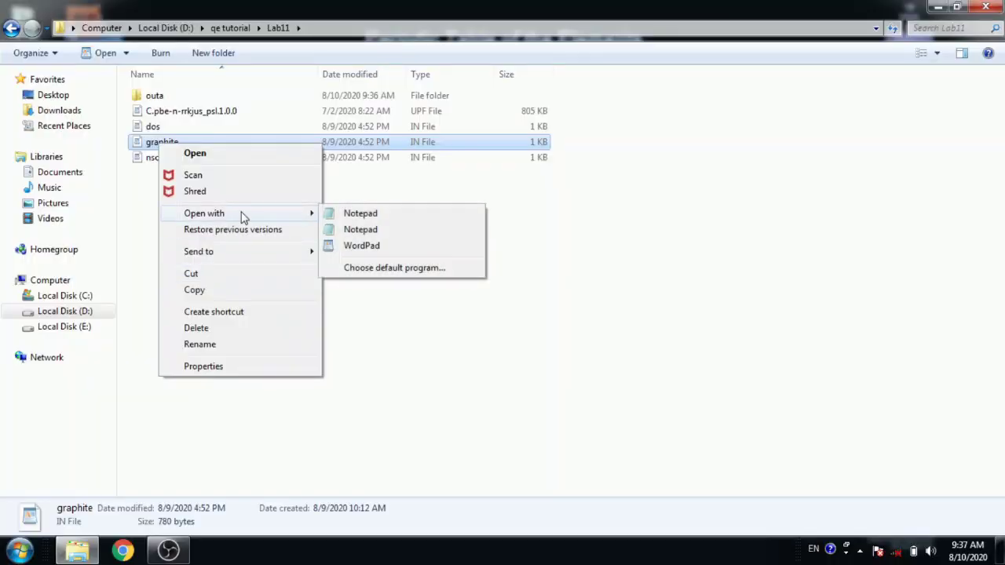
# Review the graphite input's prefix 'c' and outdir 'data' lines, then switch to the nscf input.
pyautogui.click(363, 216)
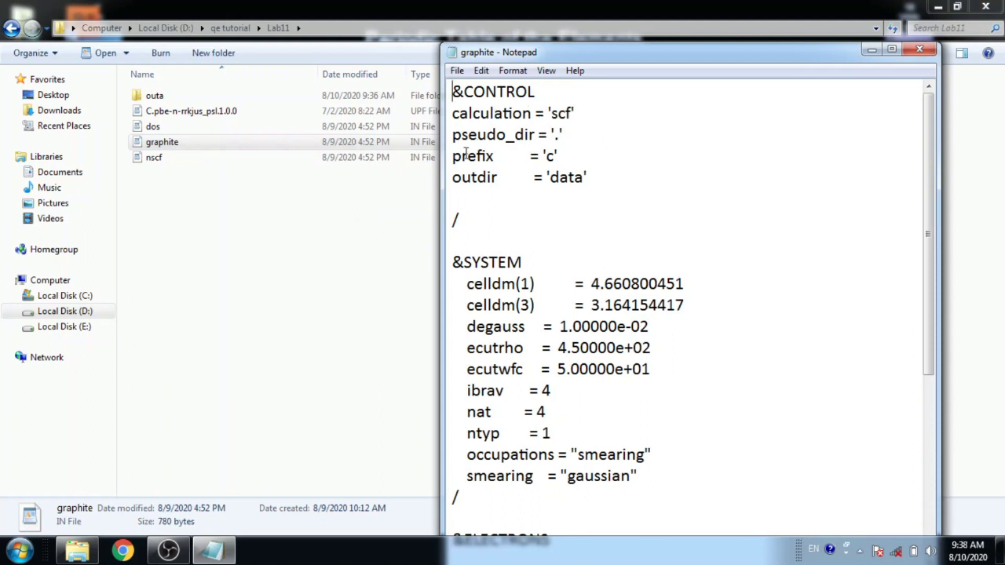
pyautogui.moveTo(453, 156); pyautogui.dragTo(565, 157)
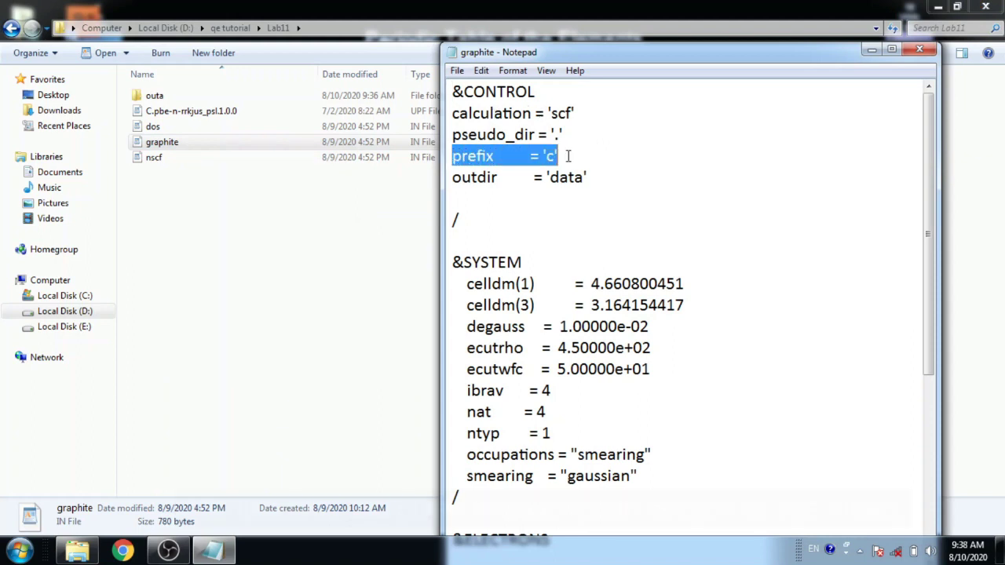
pyautogui.click(568, 157)
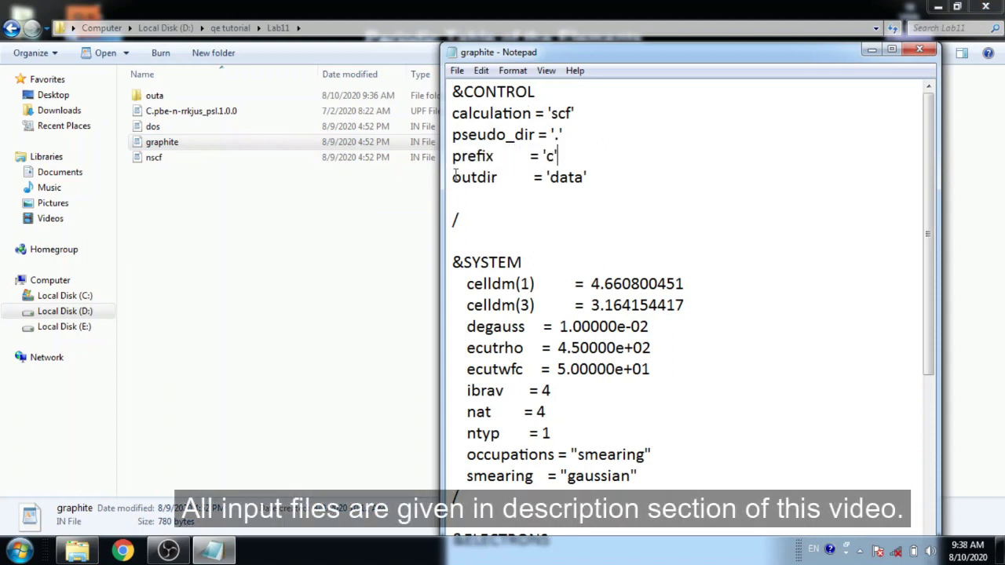
pyautogui.moveTo(454, 177); pyautogui.dragTo(598, 177)
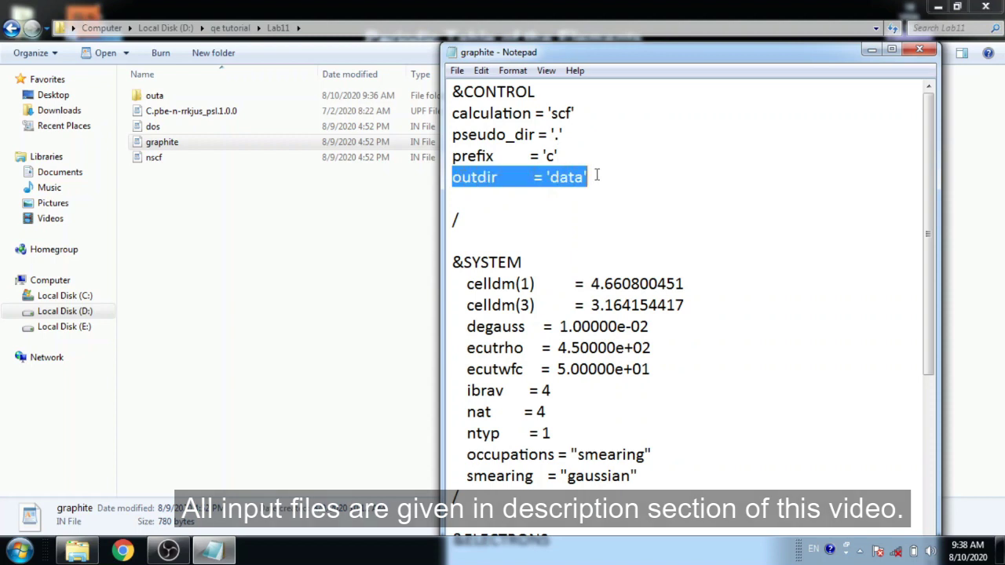
pyautogui.click(597, 175)
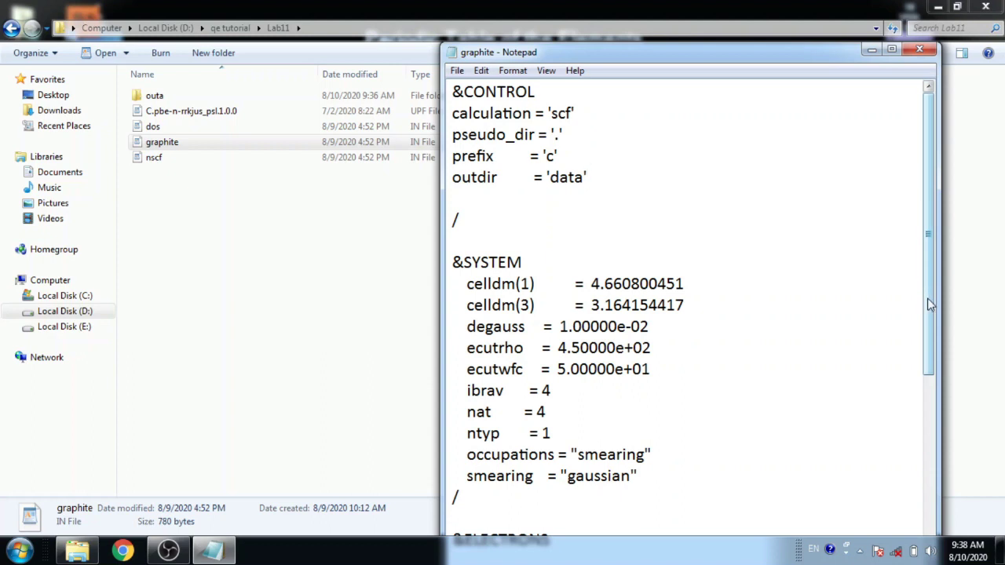
pyautogui.moveTo(928, 294); pyautogui.dragTo(929, 507)
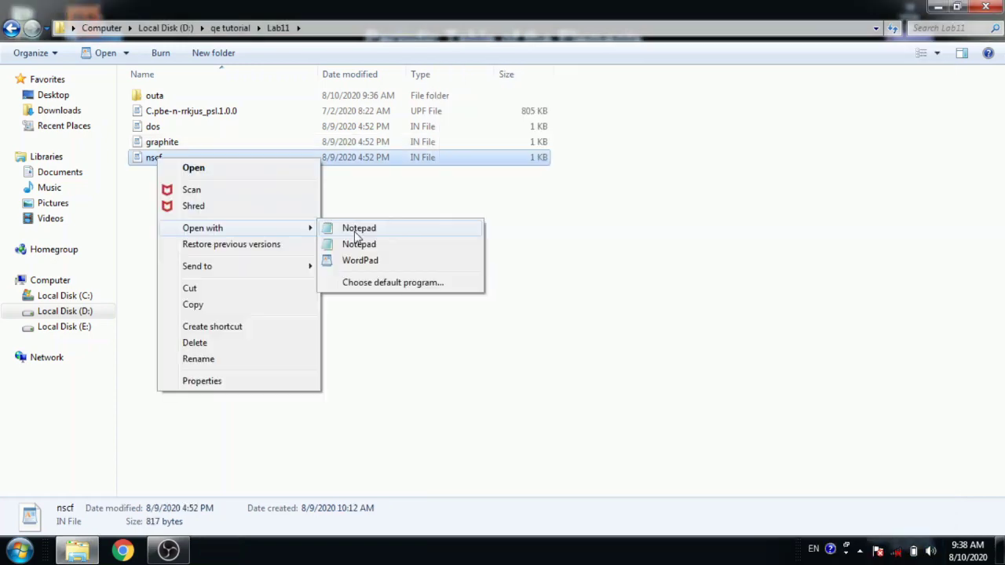
pyautogui.click(355, 228)
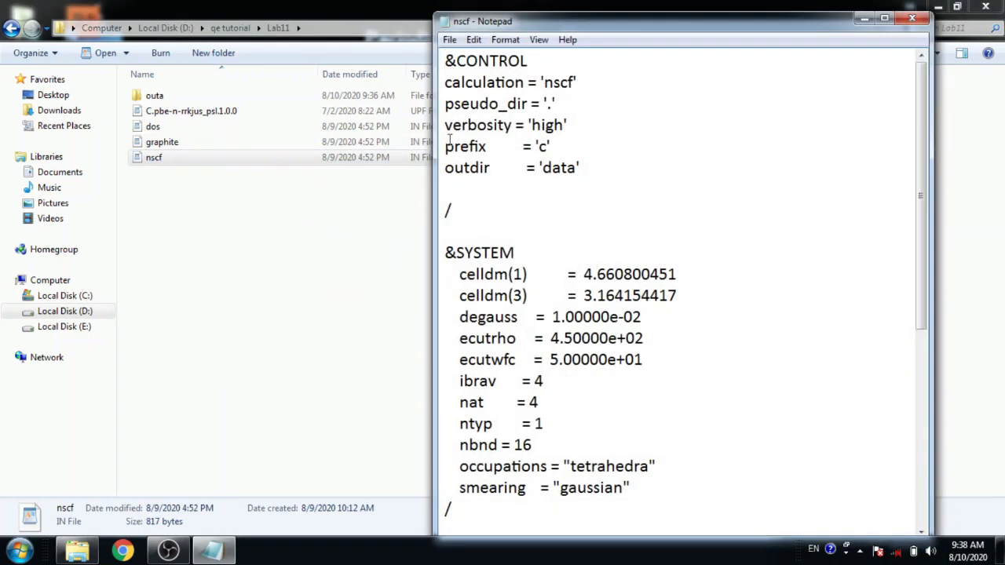
# Check the nscf input's prefix line, scroll through it, and close it.
pyautogui.moveTo(445, 146); pyautogui.dragTo(584, 140)
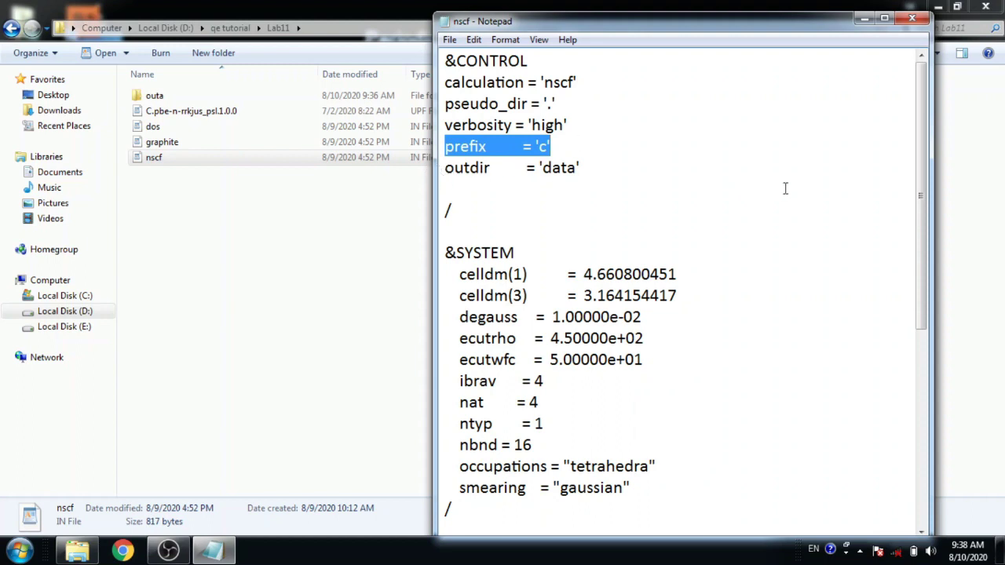
pyautogui.click(554, 124)
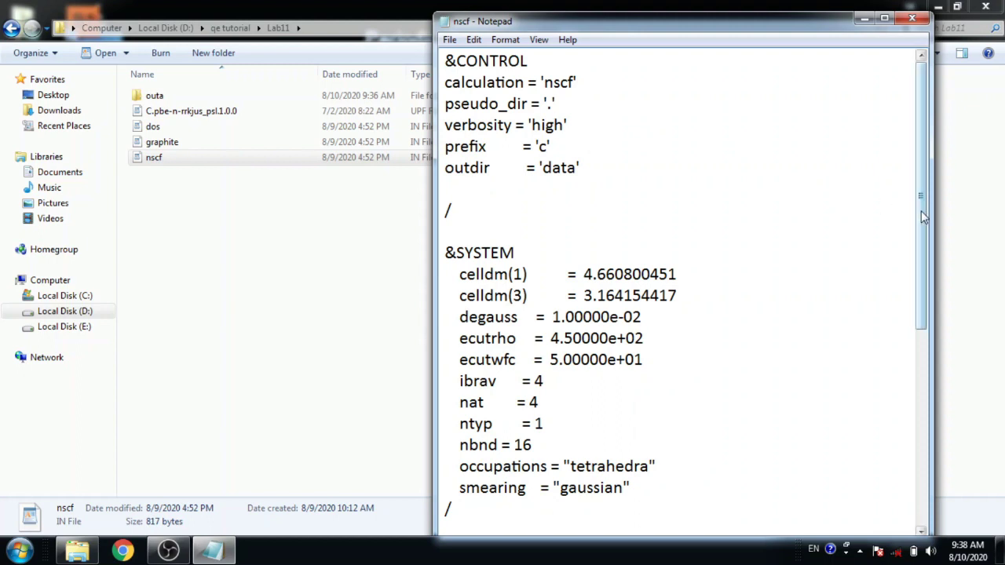
pyautogui.moveTo(921, 210); pyautogui.dragTo(926, 410)
pyautogui.scroll(5, 665, 432)
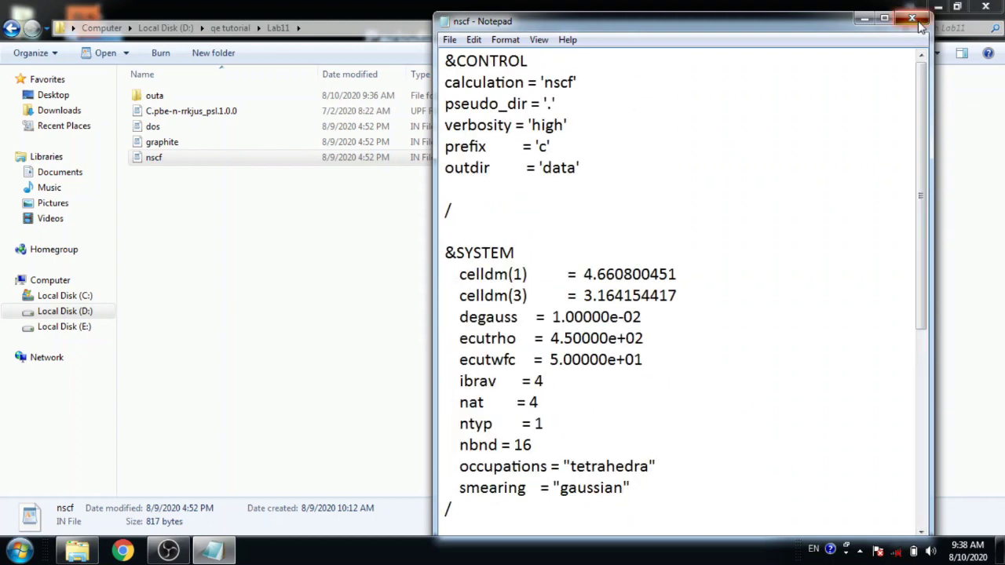
pyautogui.click(912, 18)
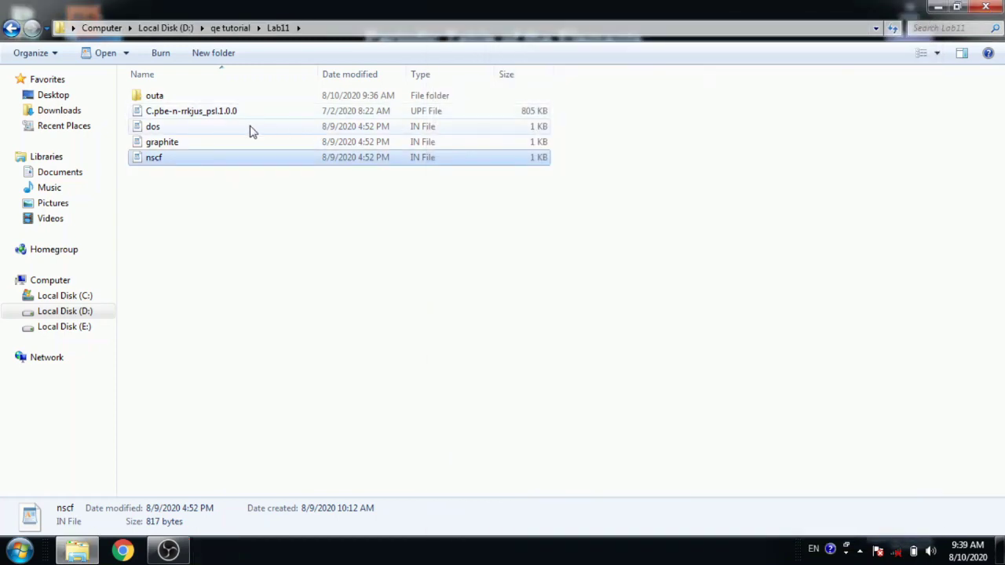
# Open the dos input in Notepad, check its prefix and outdir lines, and close it.
pyautogui.click(154, 128)
pyautogui.rightClick(153, 128)
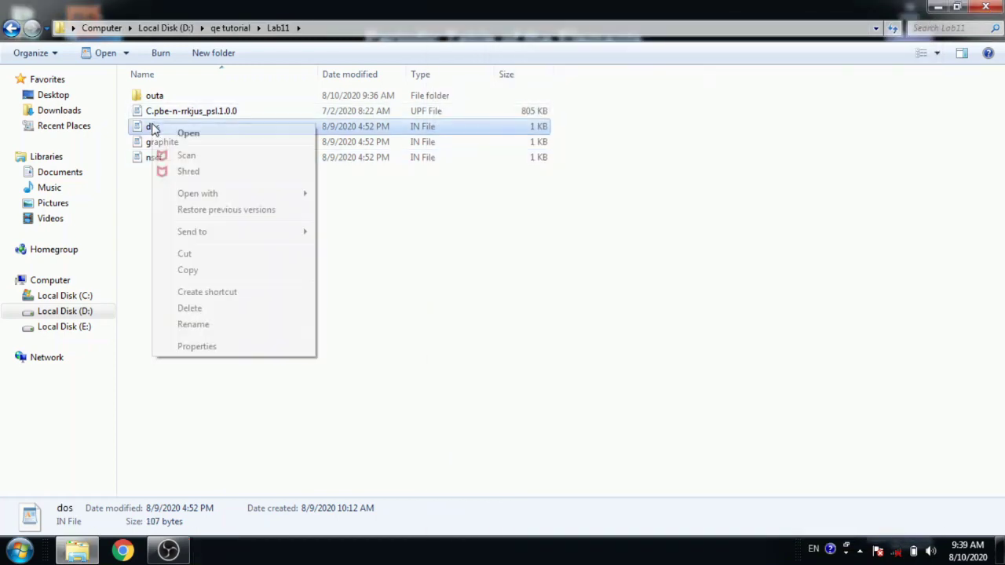
pyautogui.moveTo(192, 199)
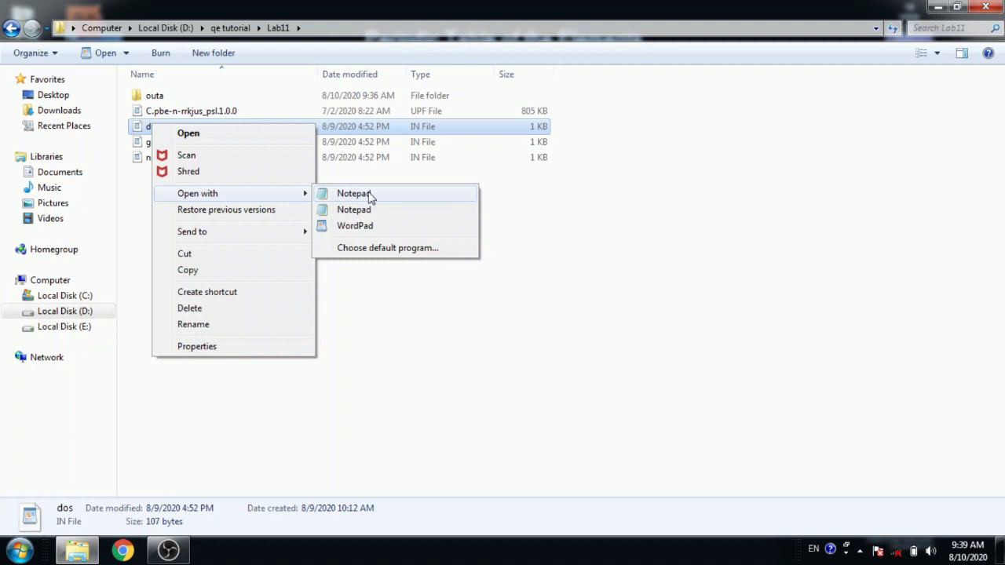
pyautogui.click(353, 193)
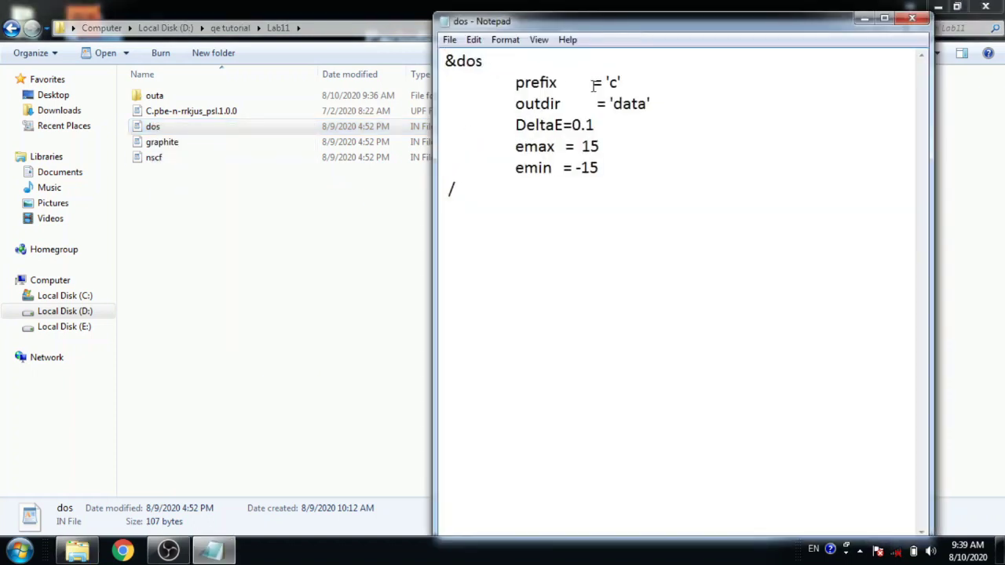
pyautogui.moveTo(515, 79); pyautogui.dragTo(669, 100)
pyautogui.click(669, 100)
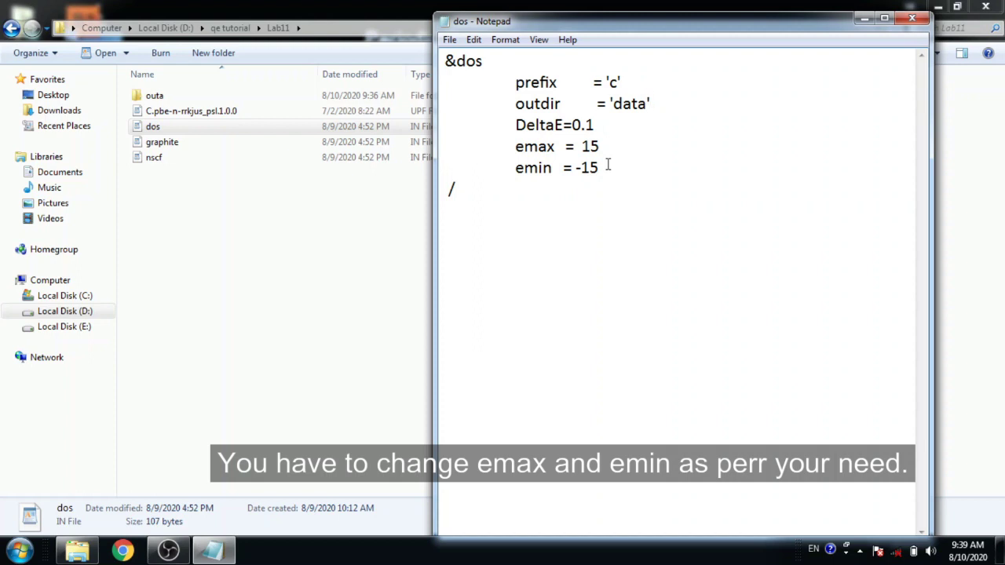
pyautogui.click(910, 18)
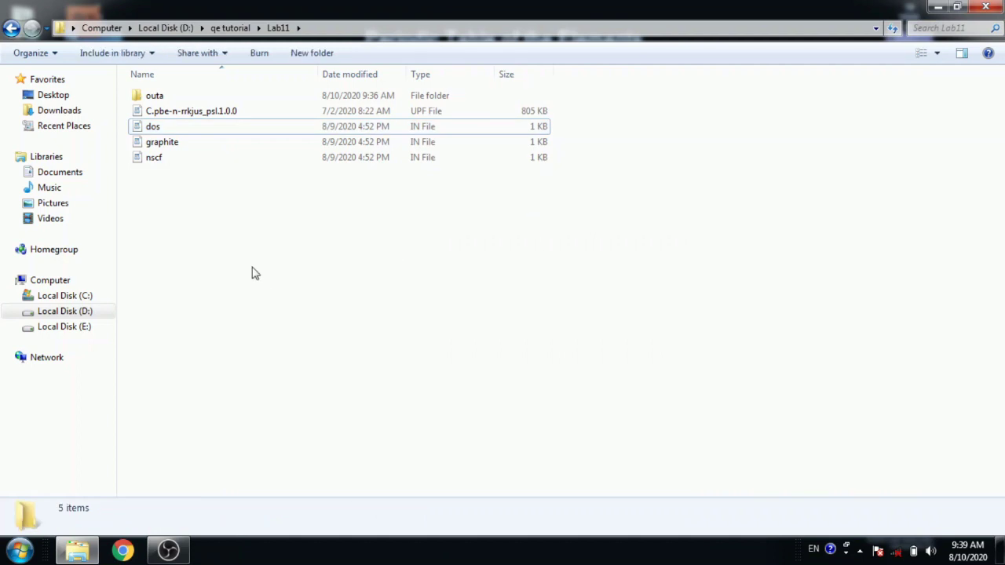
# In a new Notepad document, enter the pw graphite, pw nscf and dos run commands.
pyautogui.click(14, 553)
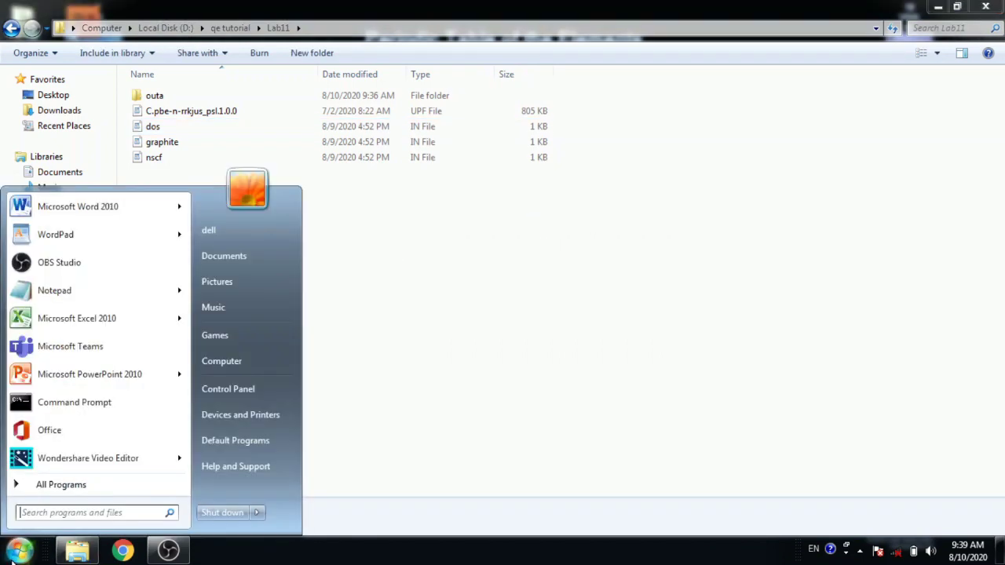
pyautogui.click(92, 286)
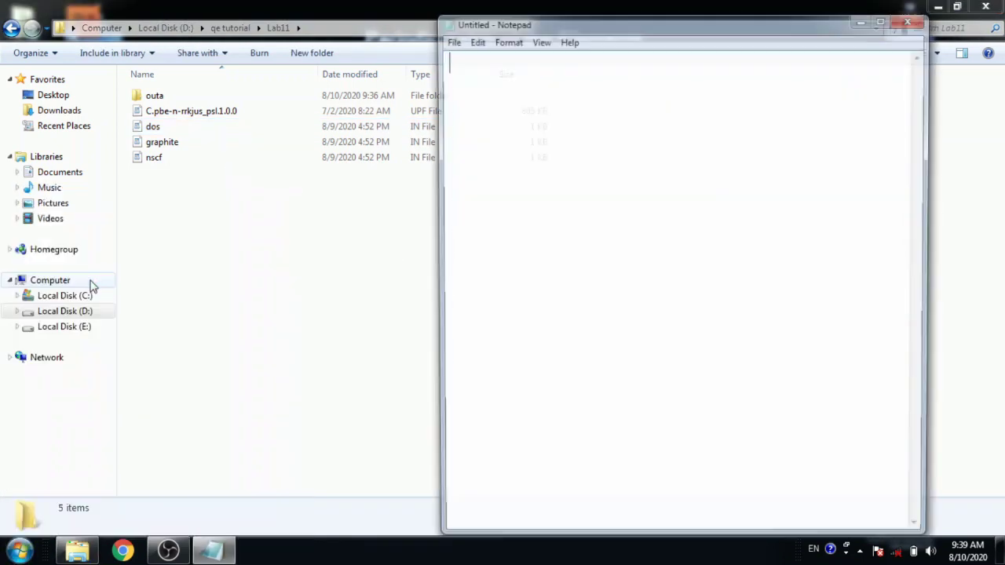
pyautogui.write('pw < graphite.in > graphite.out')
pyautogui.press('Return')
pyautogui.write('pw < nscf.in > nscf.out')
pyautogui.press('Return')
pyautogui.write('dos < dos.in > d')
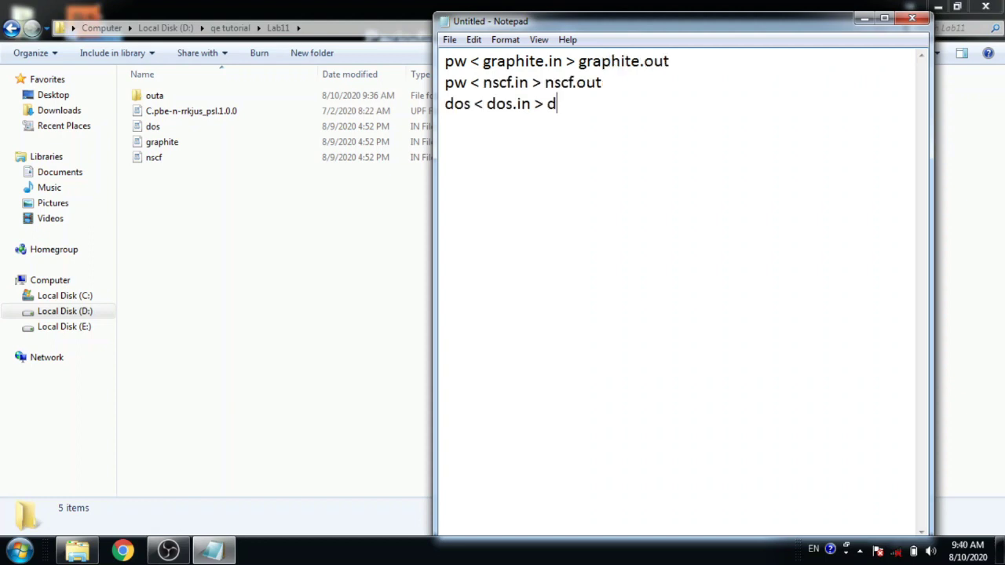
pyautogui.write('os.out')
# Save the commands as autorun.bat with type All Files, then close Notepad.
pyautogui.click(450, 42)
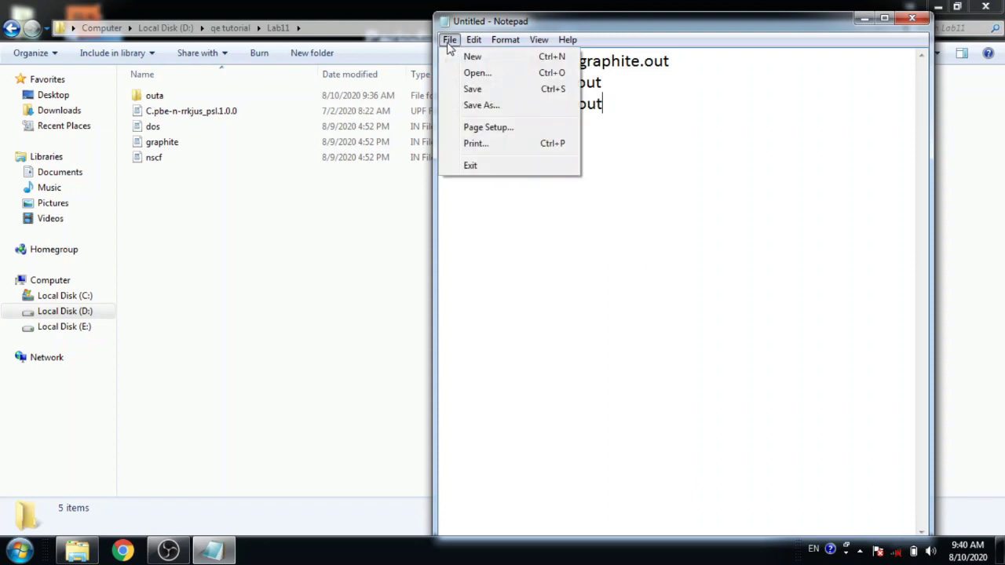
pyautogui.click(474, 107)
pyautogui.write('autorun.bat')
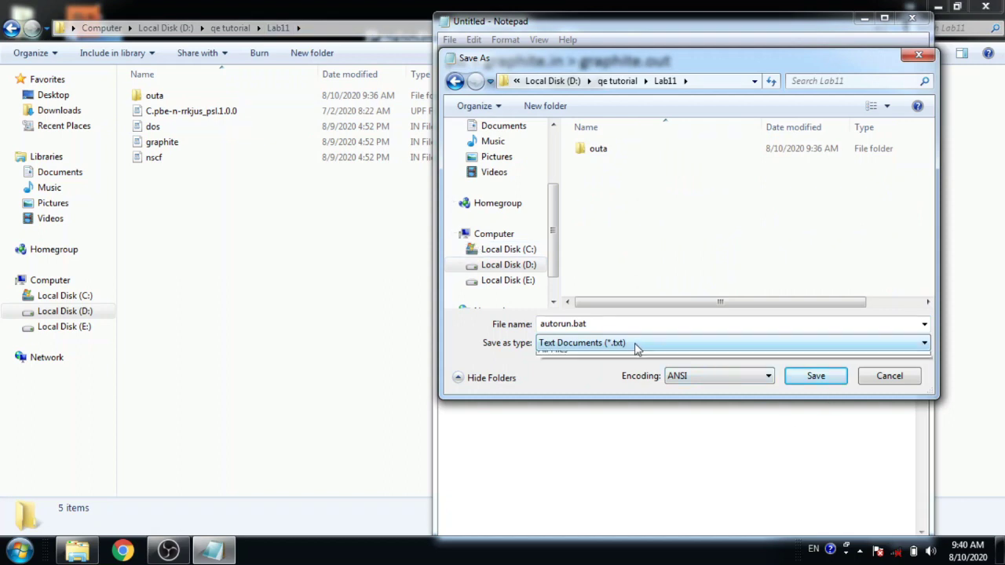
pyautogui.click(635, 343)
pyautogui.click(621, 368)
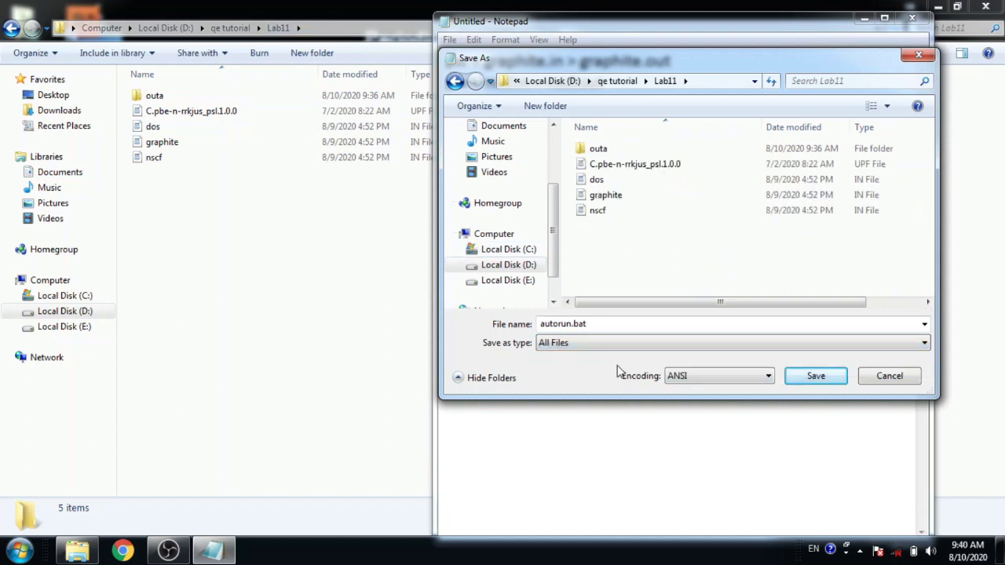
pyautogui.click(816, 376)
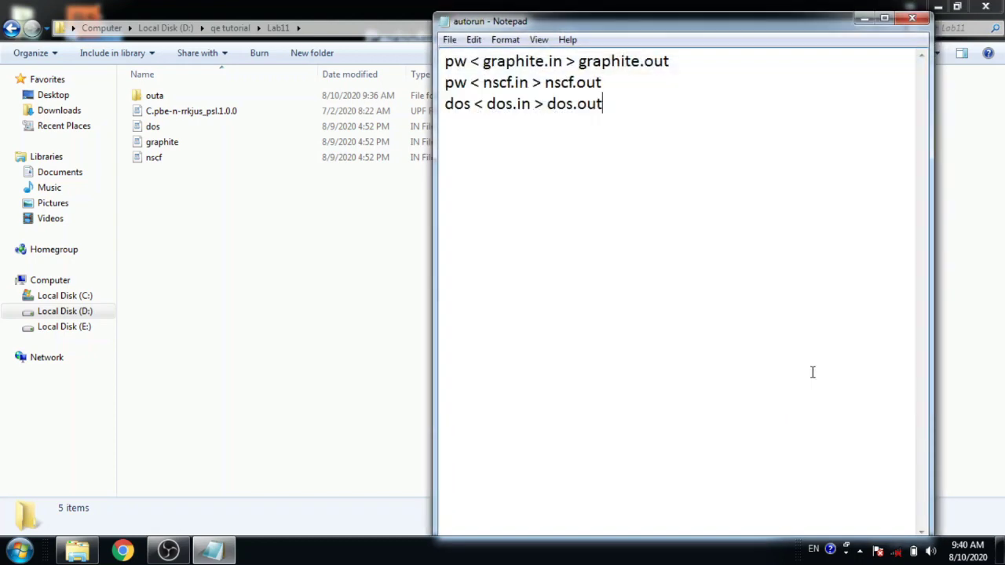
pyautogui.click(912, 18)
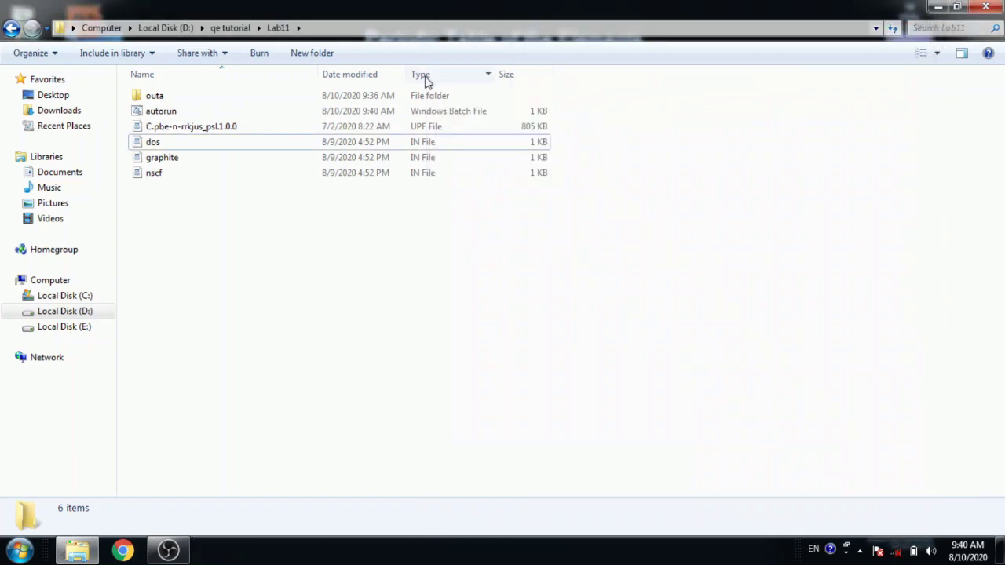
pyautogui.click(190, 114)
# Open a command window in Lab11, run autorun.bat, then minimize the window.
pyautogui.click(226, 224)
pyautogui.keyDown('shift'); pyautogui.rightClick(227, 225); pyautogui.keyUp('shift')
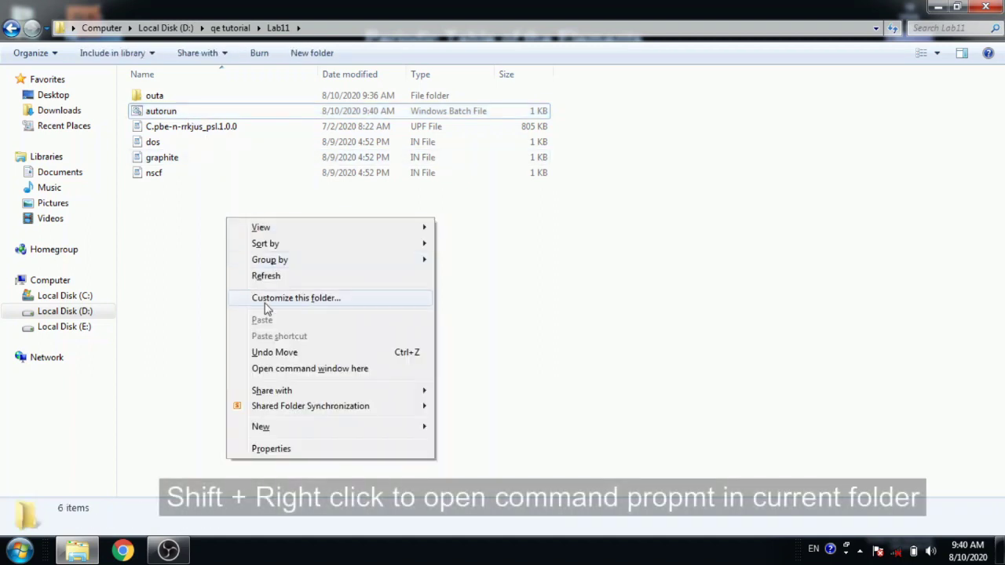
pyautogui.click(287, 369)
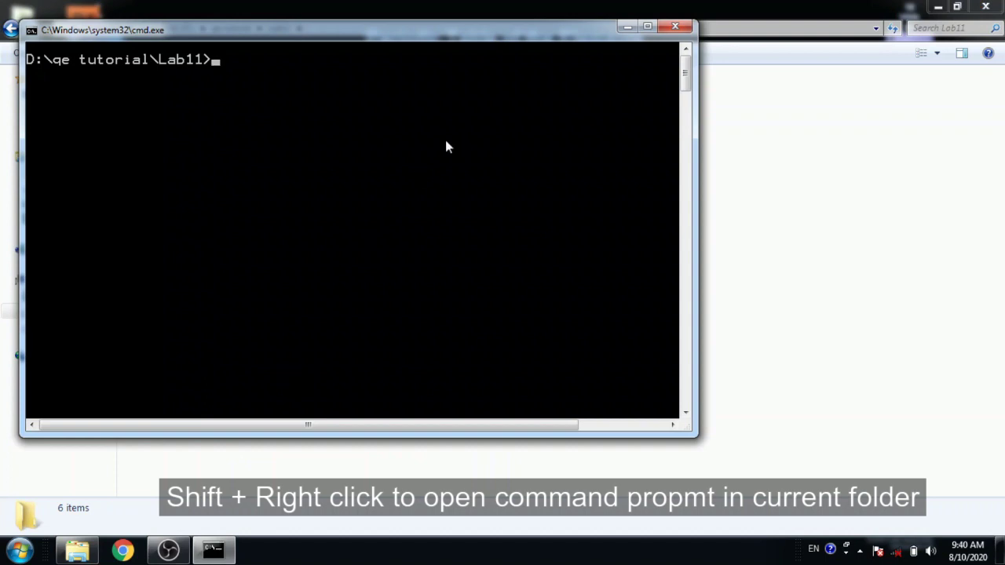
pyautogui.moveTo(444, 33); pyautogui.dragTo(730, 165)
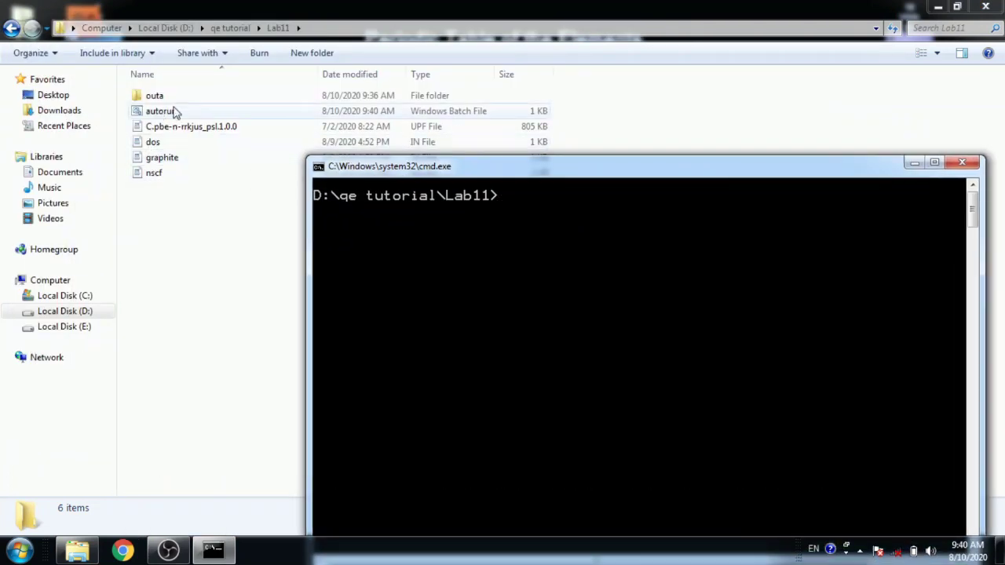
pyautogui.write('au')
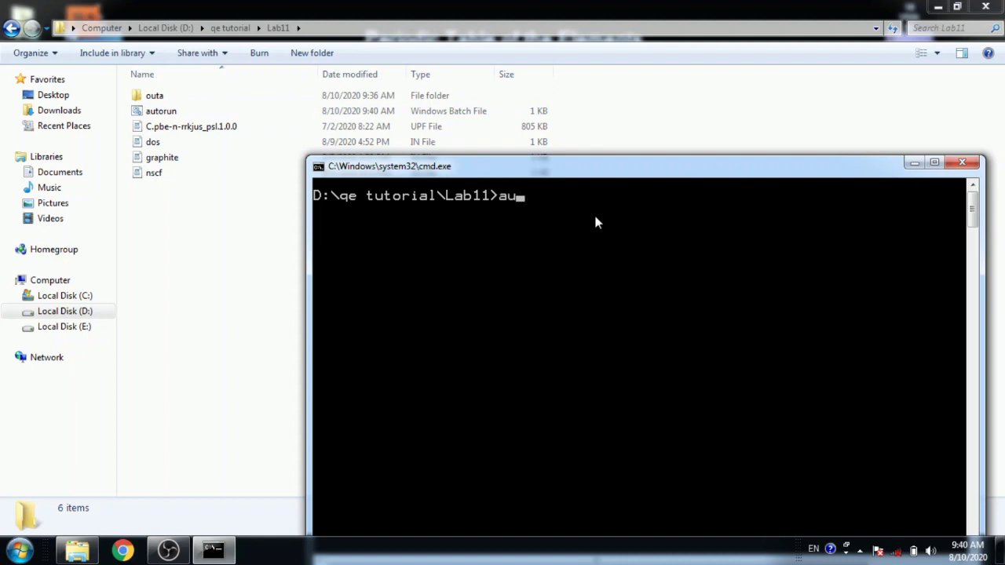
pyautogui.press('Tab')
pyautogui.press('Return')
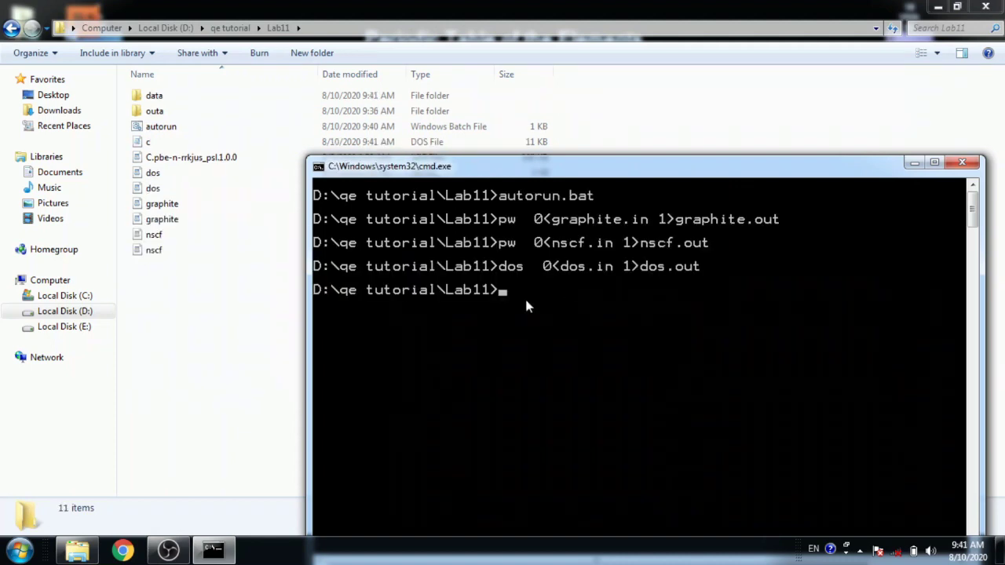
pyautogui.click(913, 163)
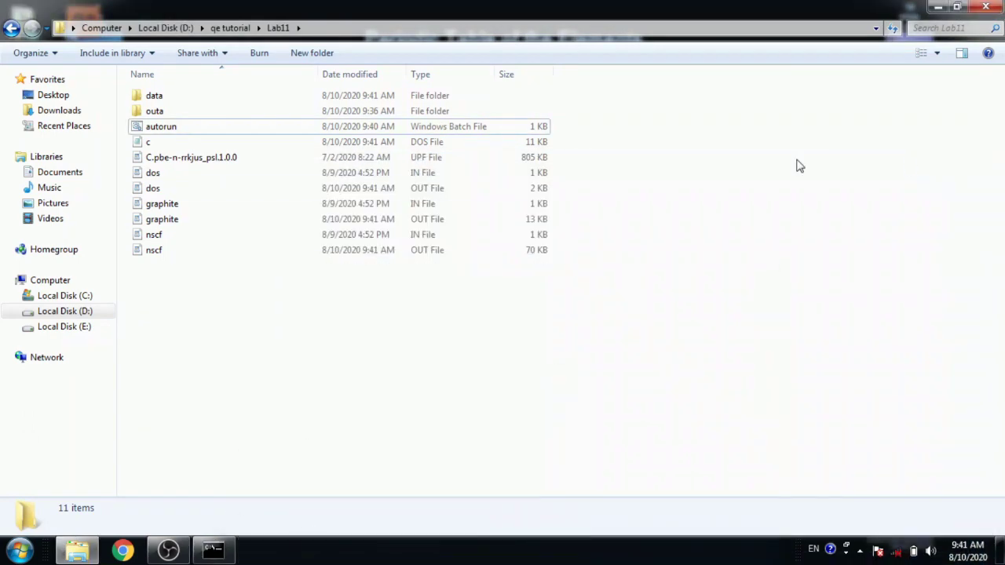
# Inspect the c DOS file: EFermi 5.436 eV and energies from -15 to 15, then close it.
pyautogui.click(178, 144)
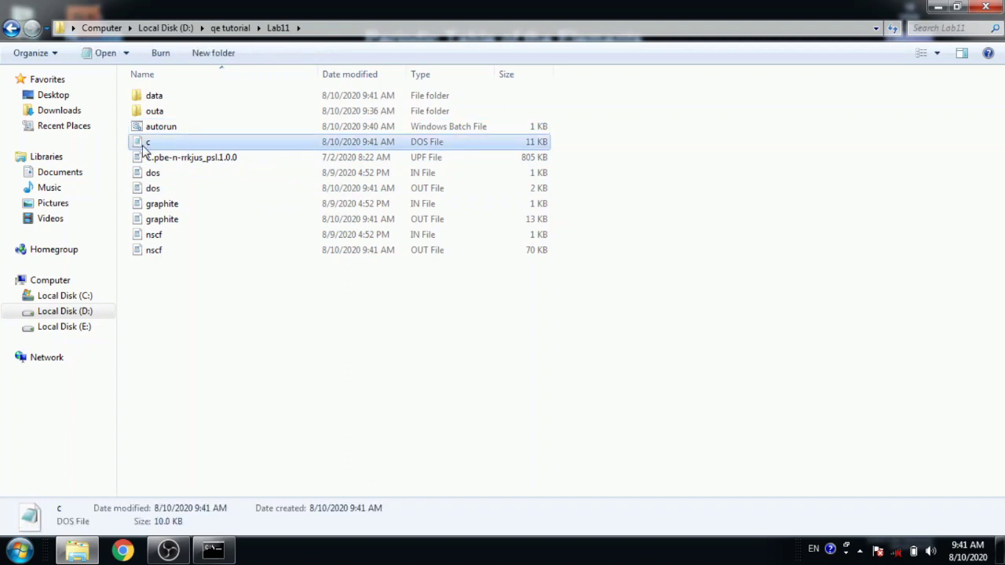
pyautogui.rightClick(146, 149)
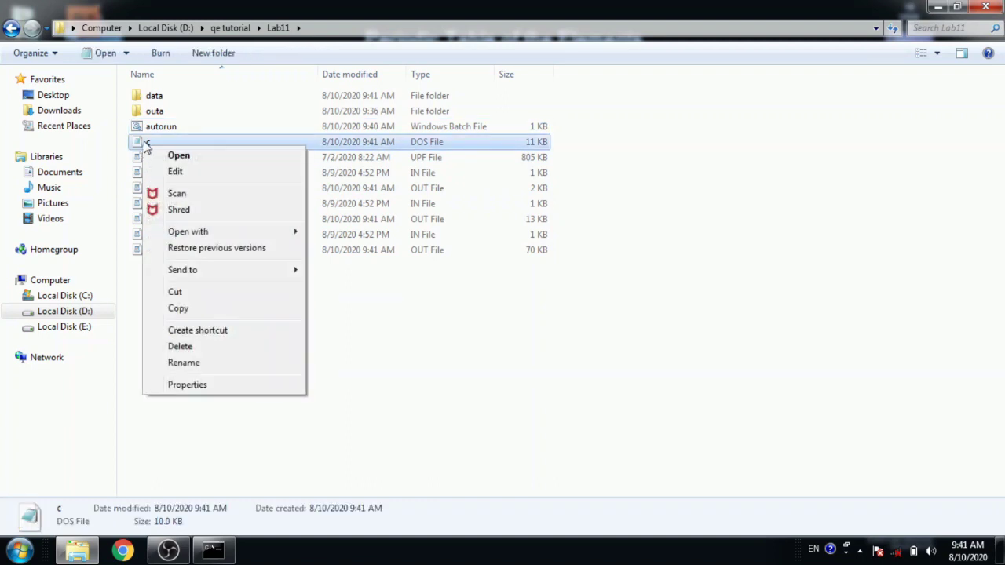
pyautogui.click(153, 154)
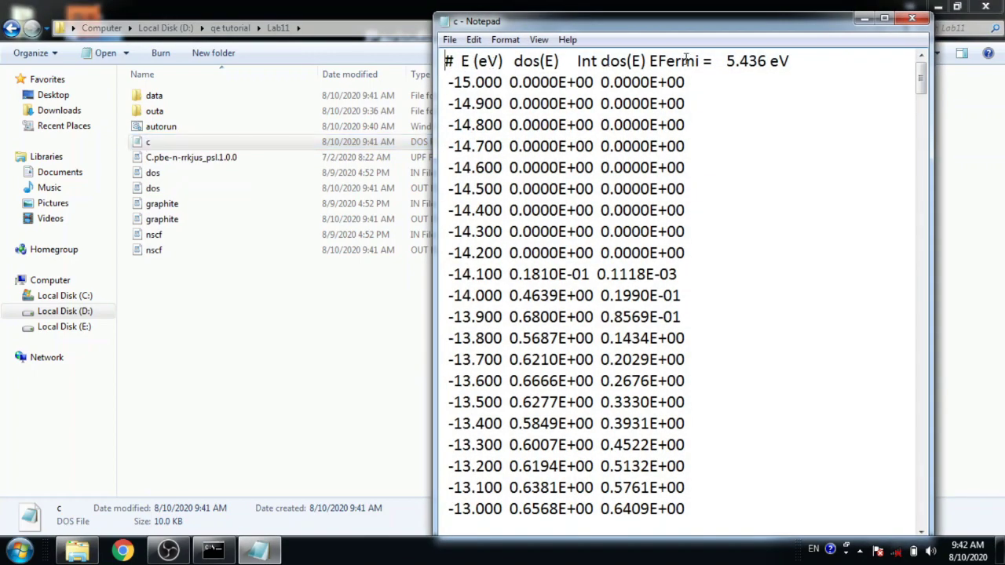
pyautogui.moveTo(647, 60); pyautogui.dragTo(752, 66)
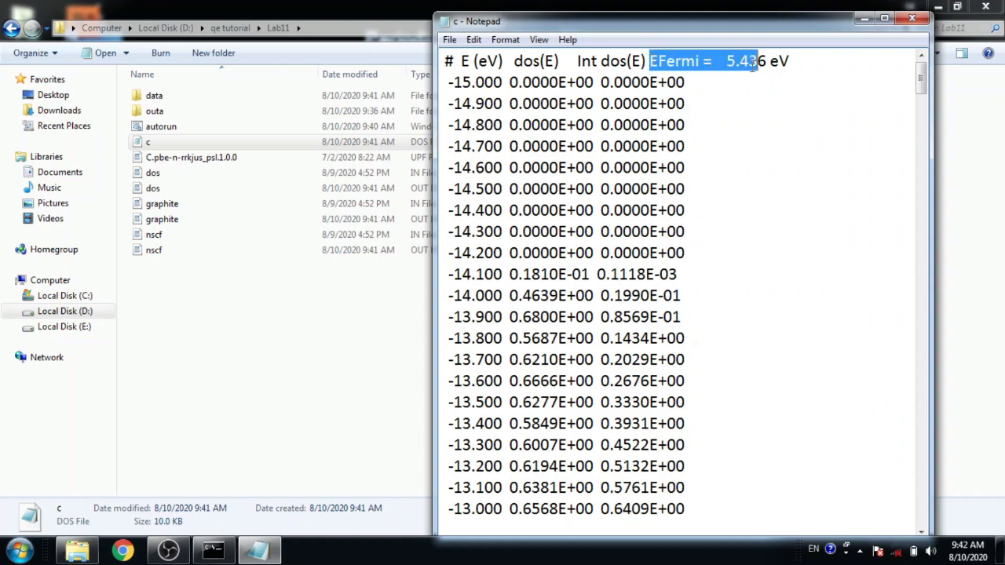
pyautogui.click(756, 66)
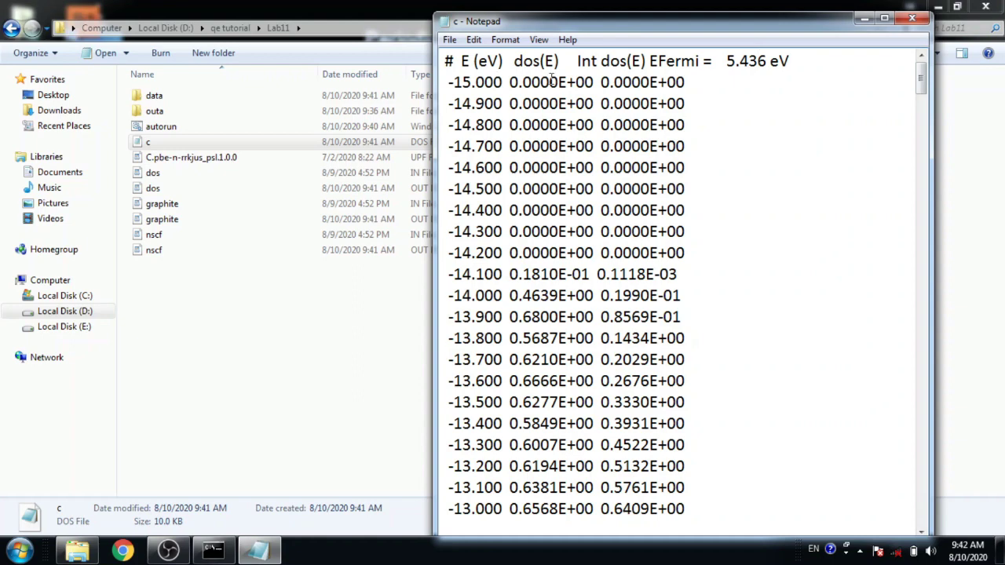
pyautogui.moveTo(450, 82); pyautogui.dragTo(475, 82)
pyautogui.moveTo(921, 79); pyautogui.dragTo(928, 524)
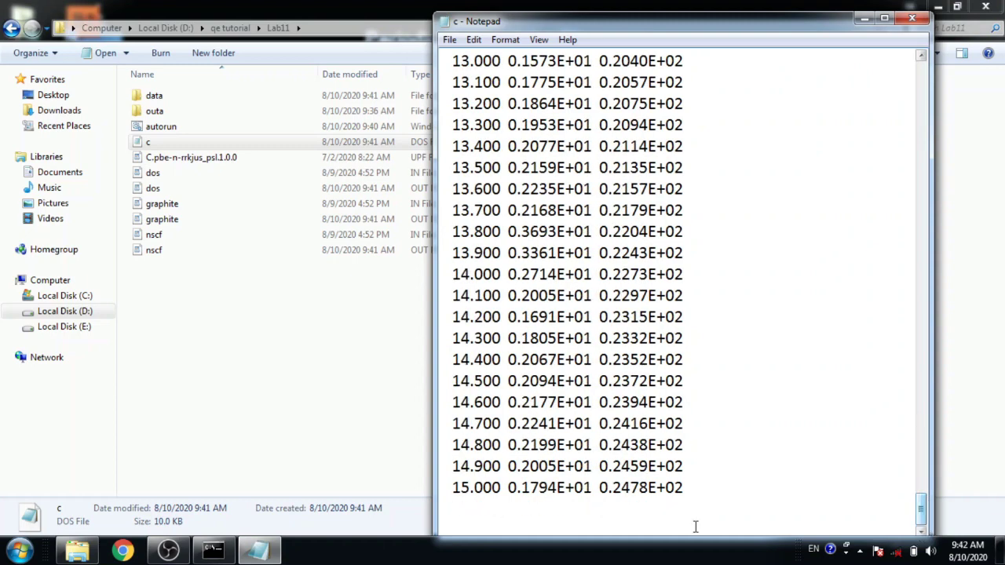
pyautogui.moveTo(454, 488); pyautogui.dragTo(473, 488)
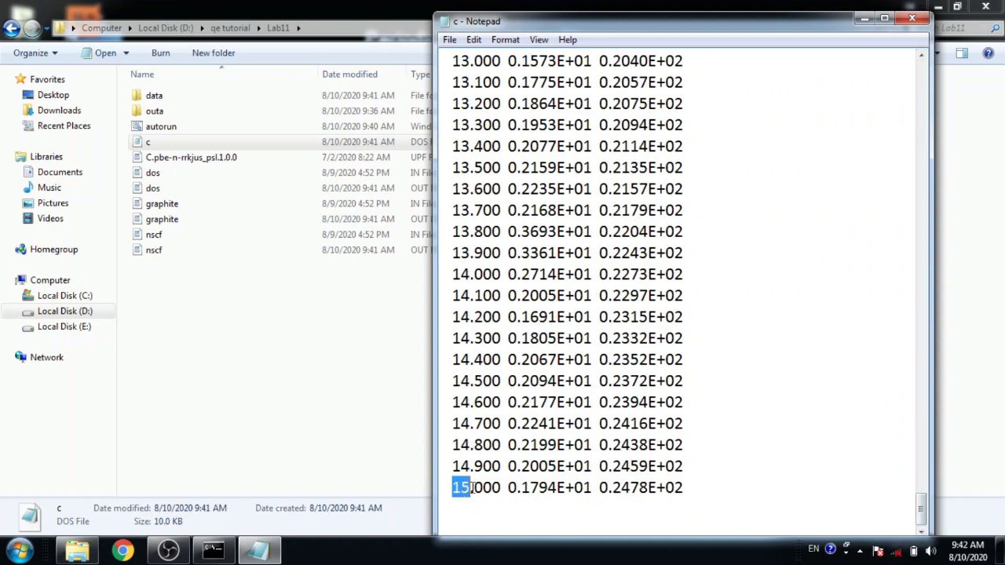
pyautogui.click(913, 21)
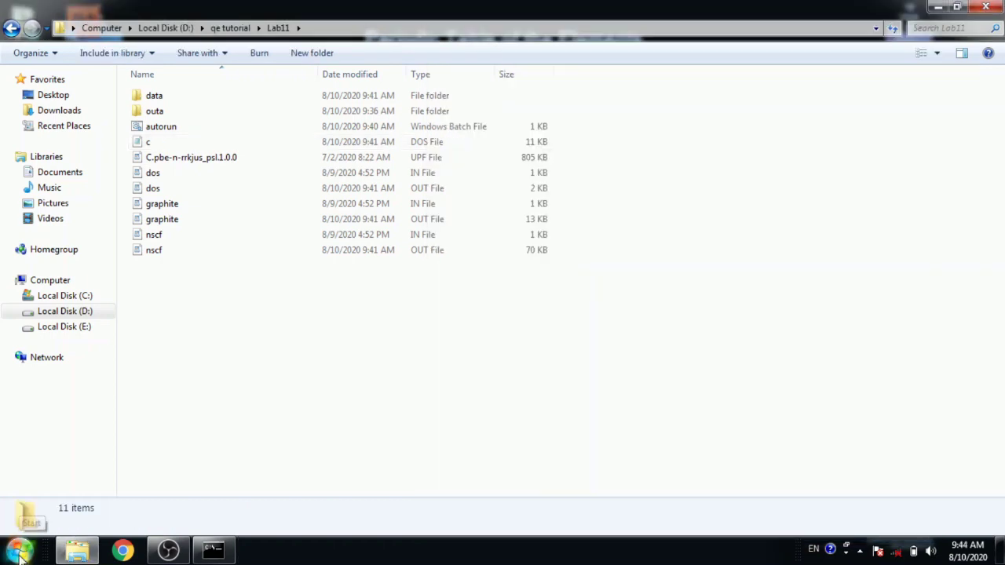
pyautogui.click(19, 550)
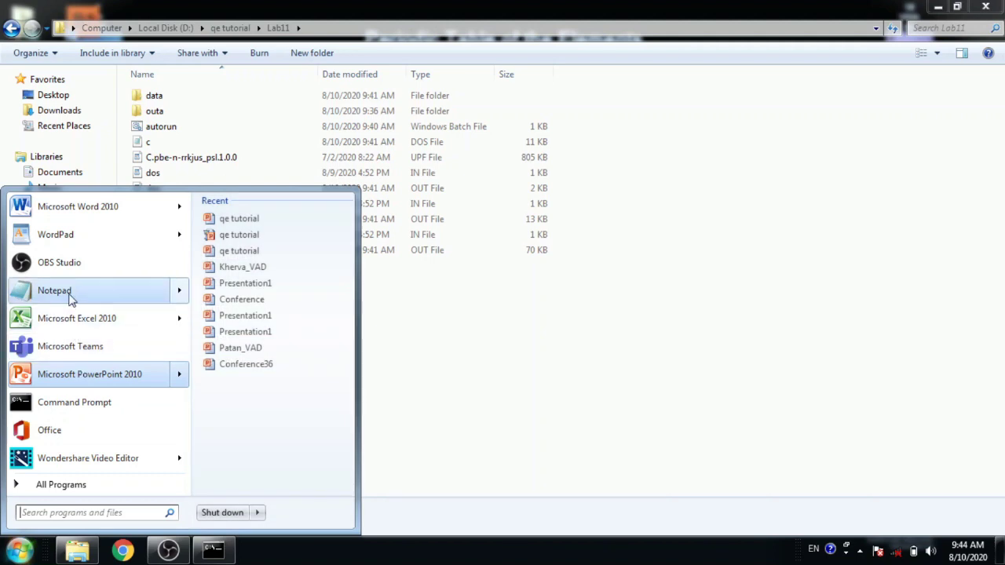
# Paste the &projwfc input block into a new Notepad document.
pyautogui.moveTo(69, 297)
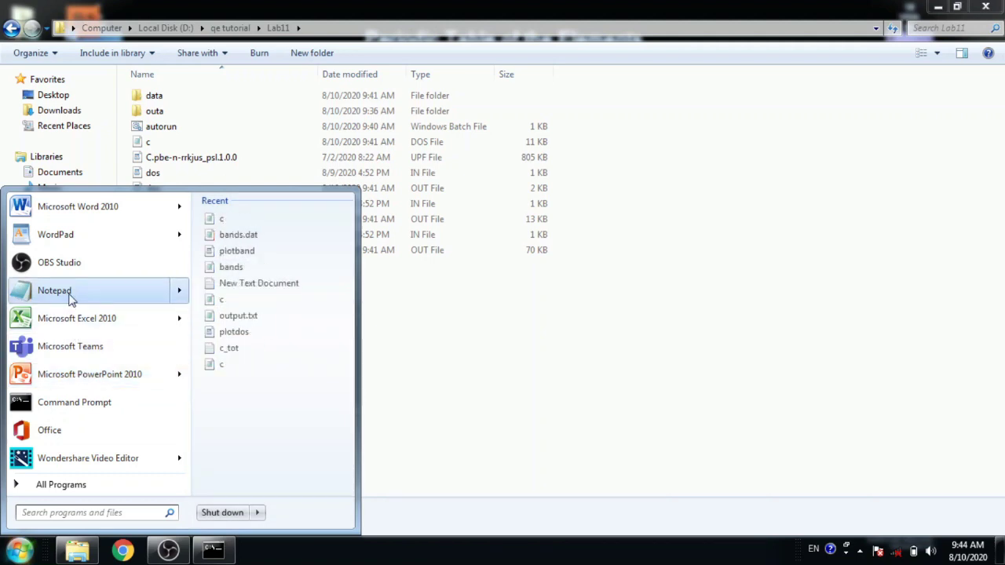
pyautogui.click(69, 297)
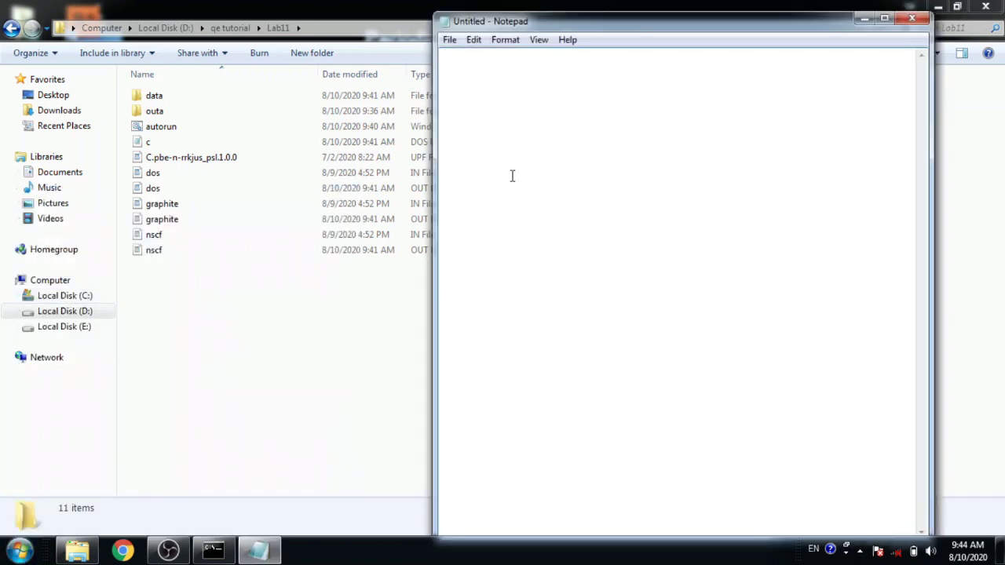
pyautogui.write("&projwfc prefix      = 'c', outdir  = 'data', deltae  = 0.1 emax   = 15 emin   = -15 filproj='output' /")
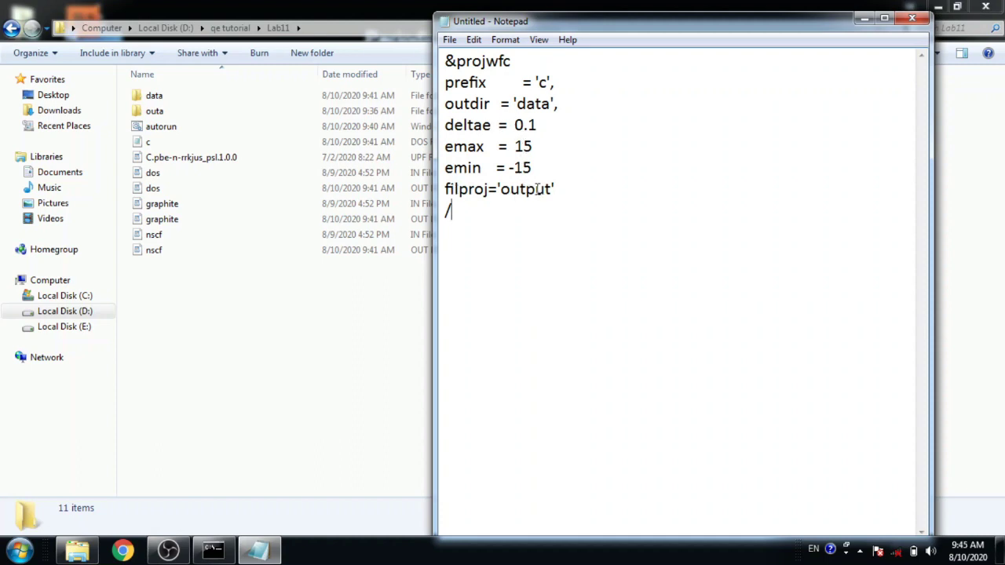
# Save the projwfc input as pdos.in with type All Files, then close it.
pyautogui.click(450, 40)
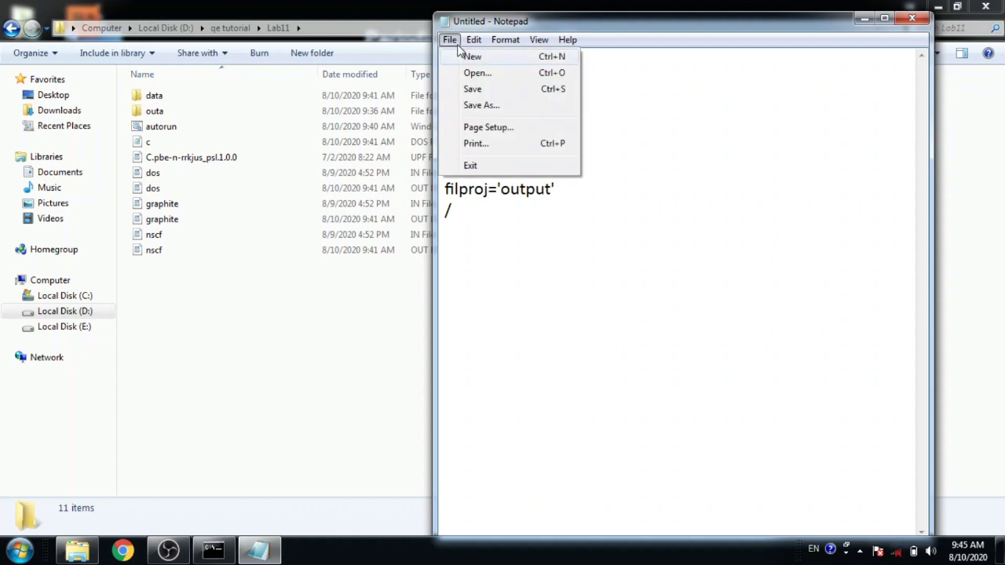
pyautogui.click(480, 107)
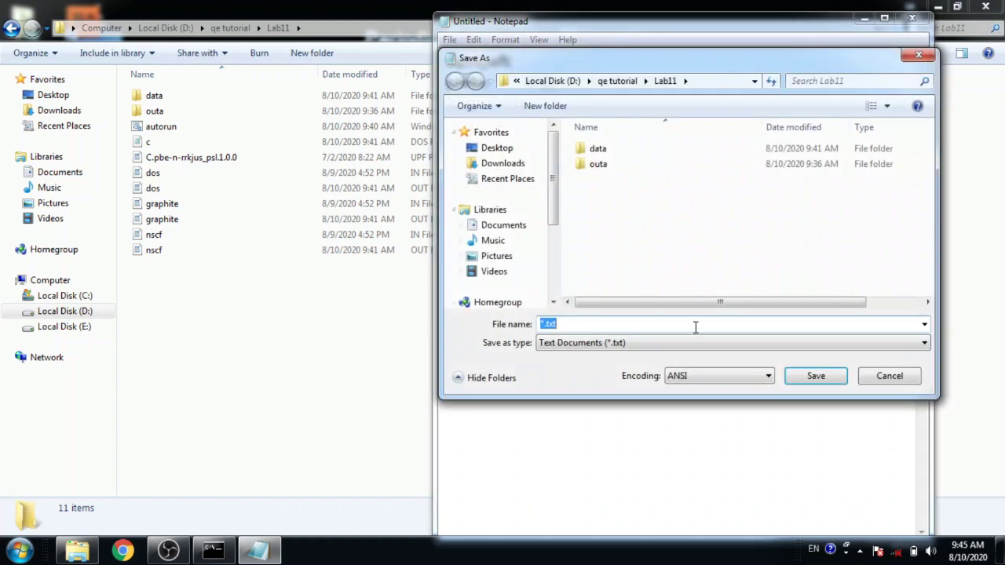
pyautogui.write('pdos.in')
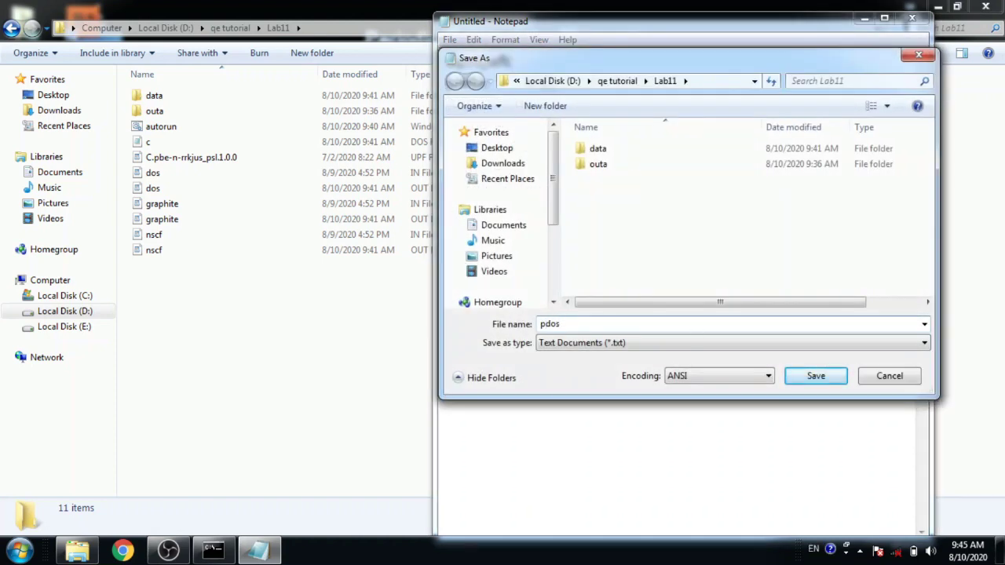
pyautogui.click(660, 345)
pyautogui.click(611, 368)
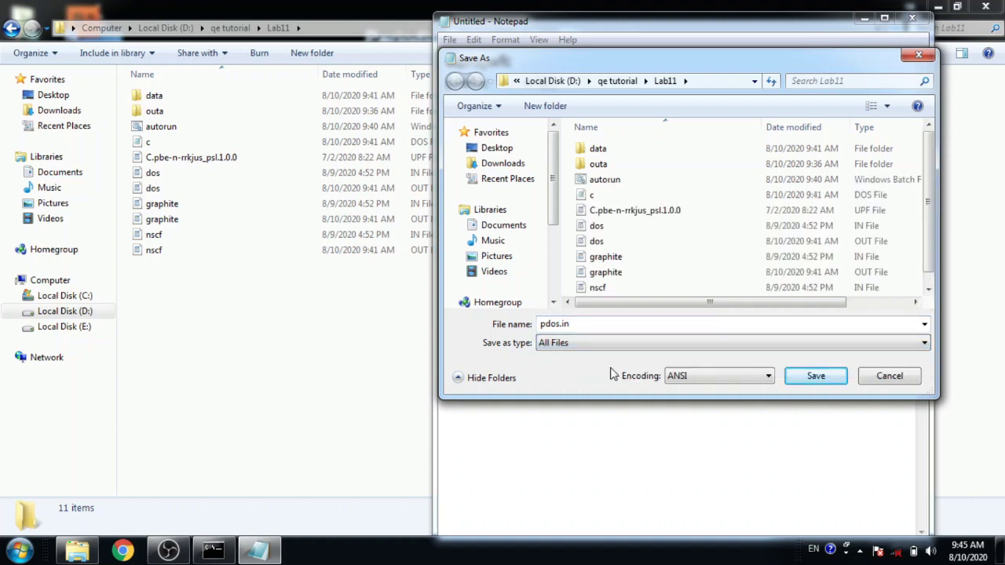
pyautogui.click(816, 376)
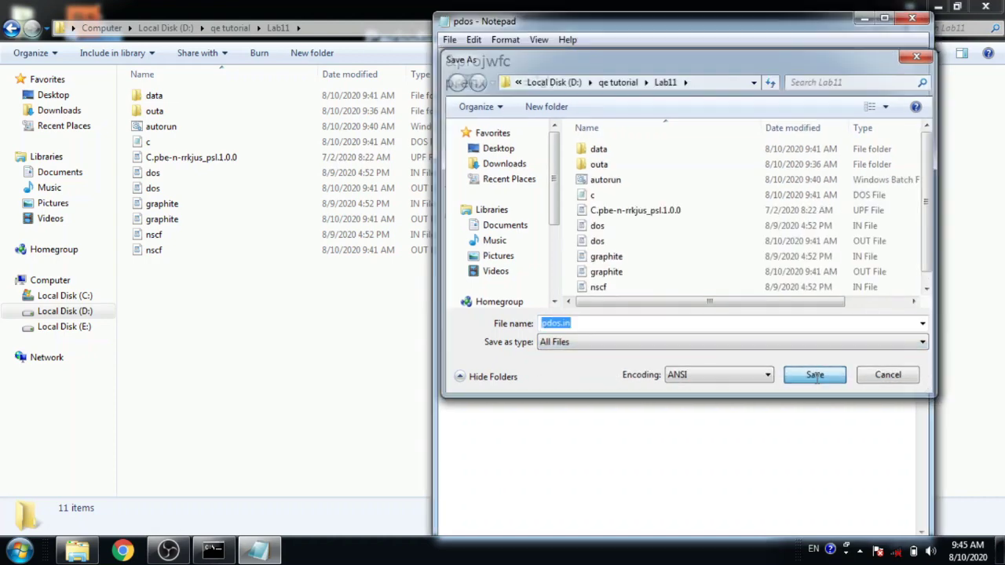
pyautogui.click(920, 23)
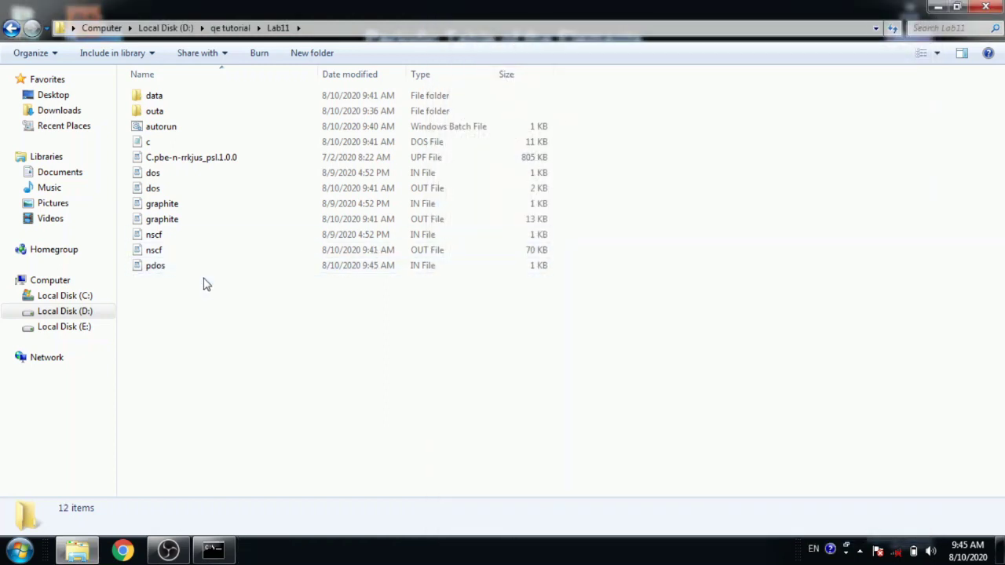
# In the restored Command Prompt, type the projwfc < pdos.in > pdos.out command.
pyautogui.click(213, 551)
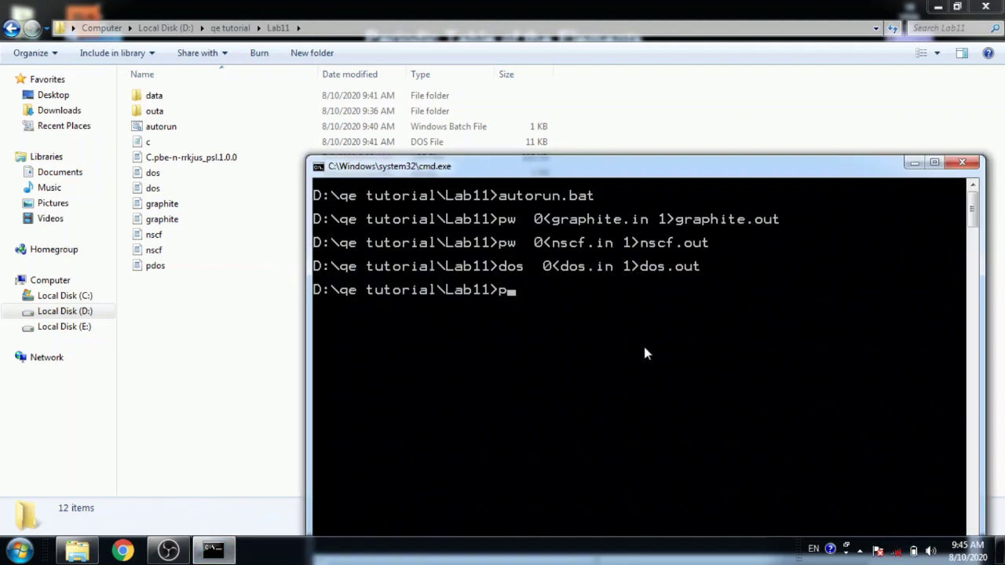
pyautogui.write('rojwfc ')
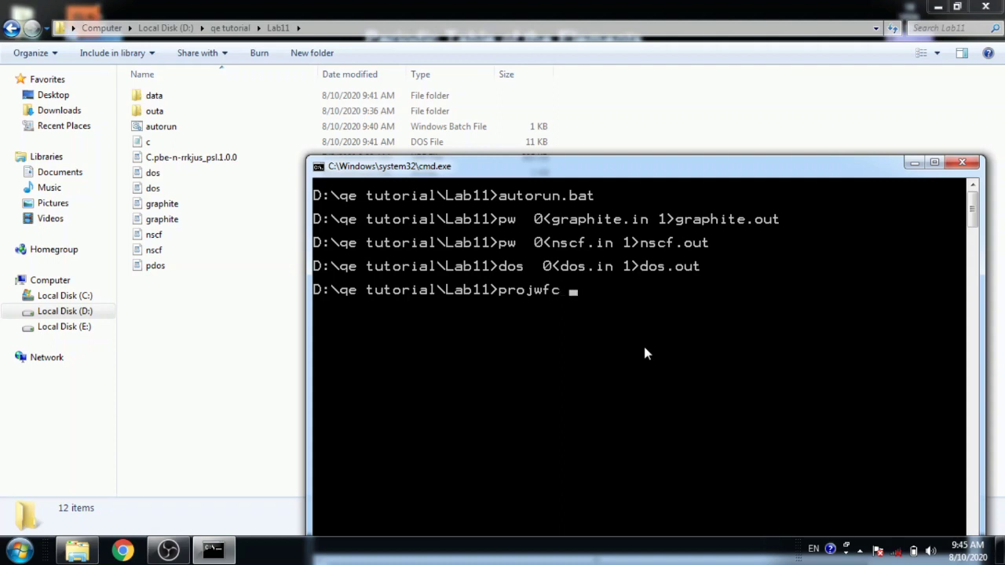
pyautogui.write('< pdos.in > pdos.')
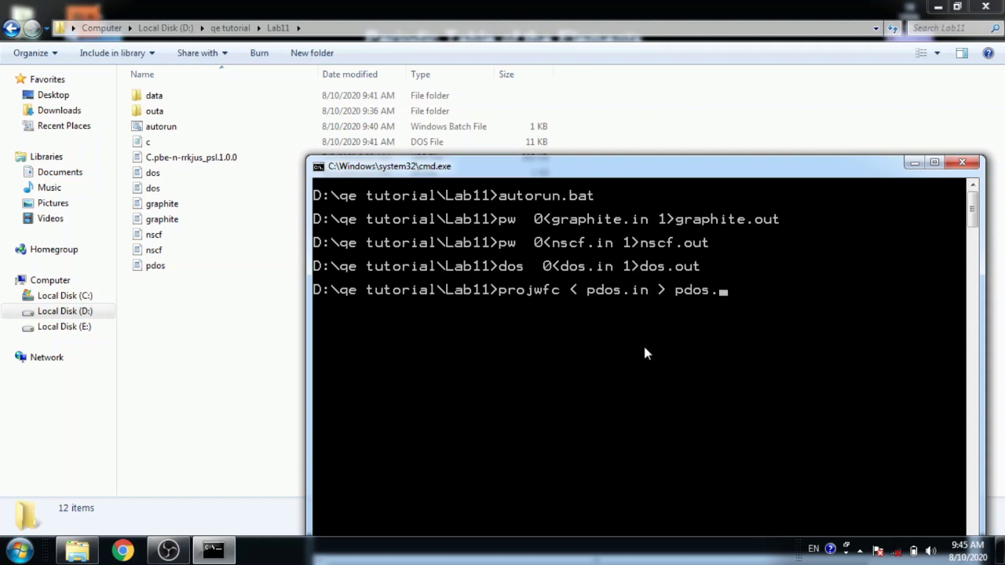
pyautogui.write('out')
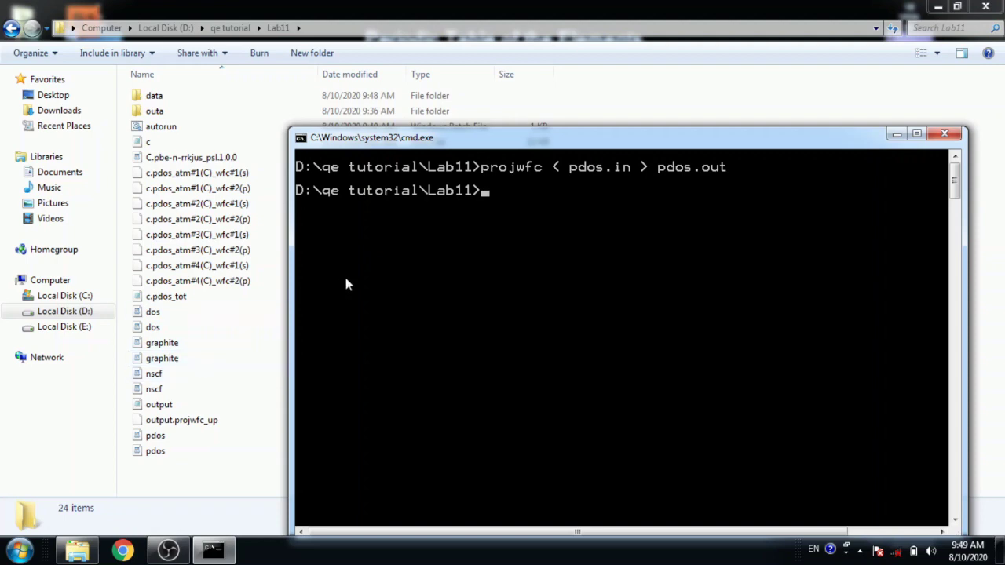
# Minimize the command window and open the output file to view the Lowdin charges.
pyautogui.click(896, 134)
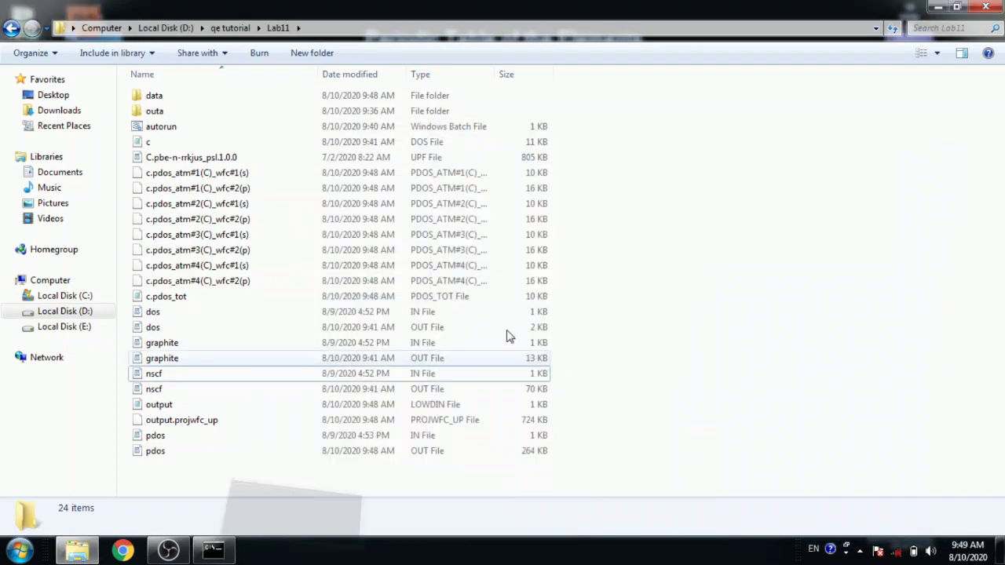
pyautogui.click(157, 436)
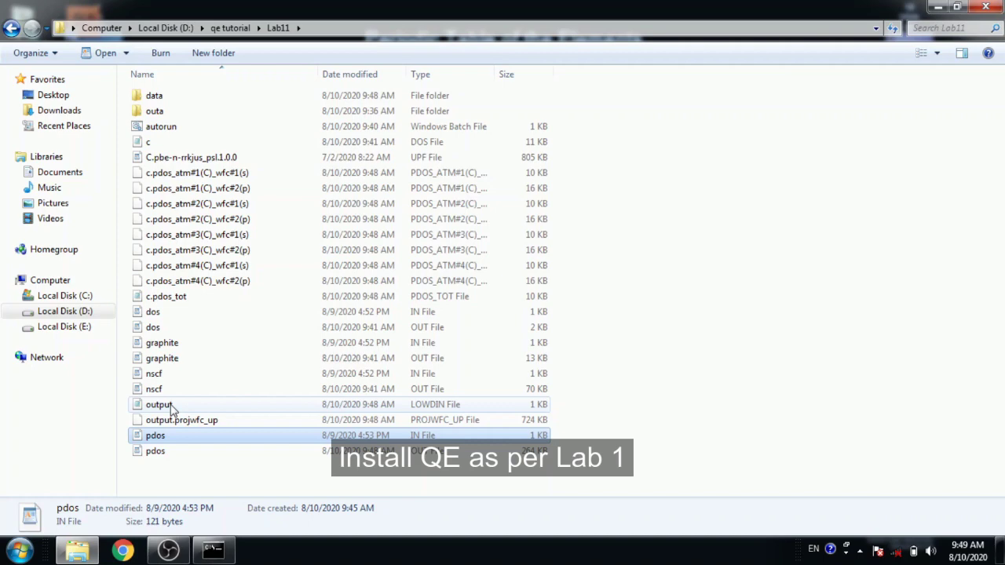
pyautogui.click(161, 405)
pyautogui.doubleClick(161, 405)
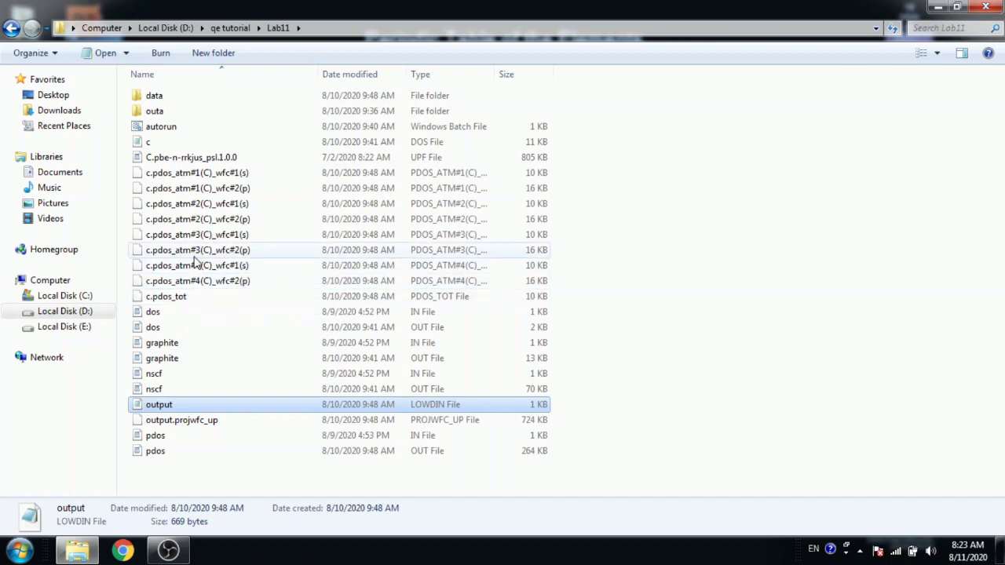
# Open c.pdos_atm#1(C)_wfc#2(p) in Notepad without making it the default program.
pyautogui.click(219, 197)
pyautogui.rightClick(218, 196)
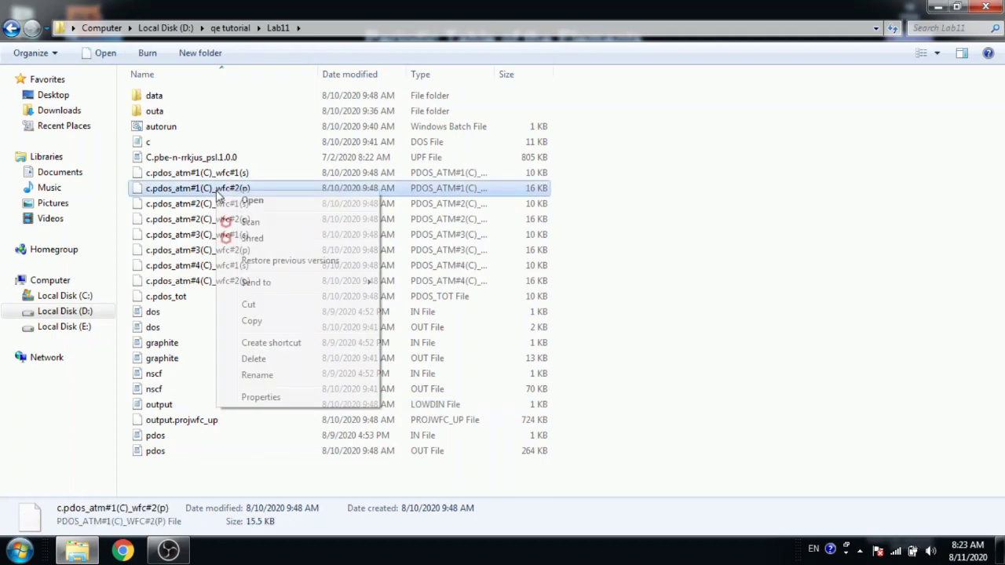
pyautogui.click(251, 200)
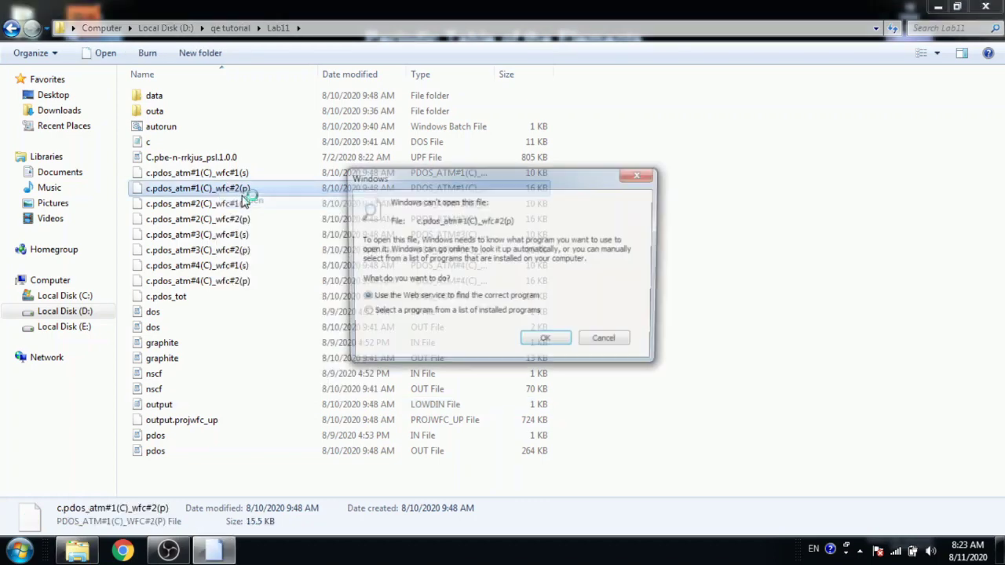
pyautogui.click(372, 314)
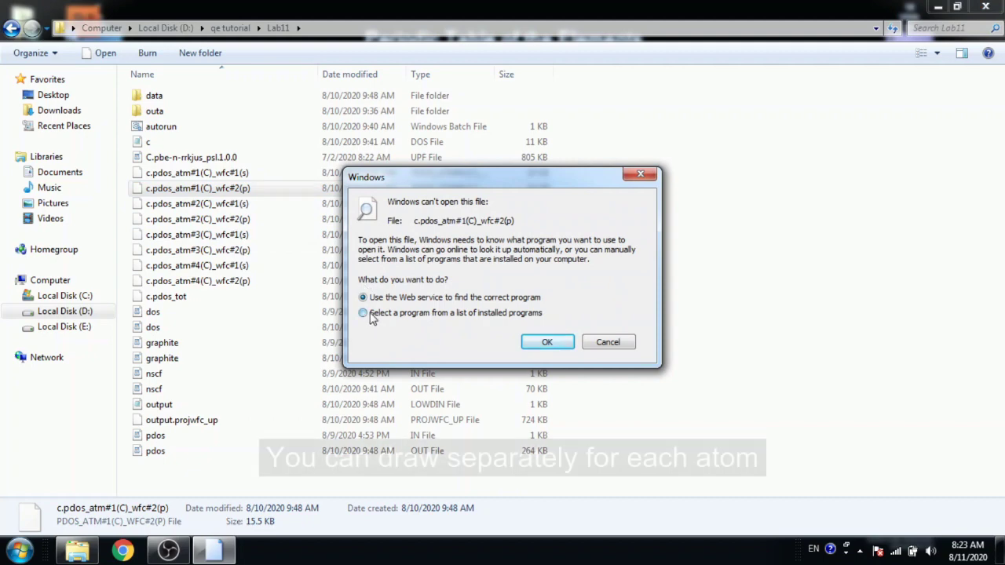
pyautogui.click(541, 342)
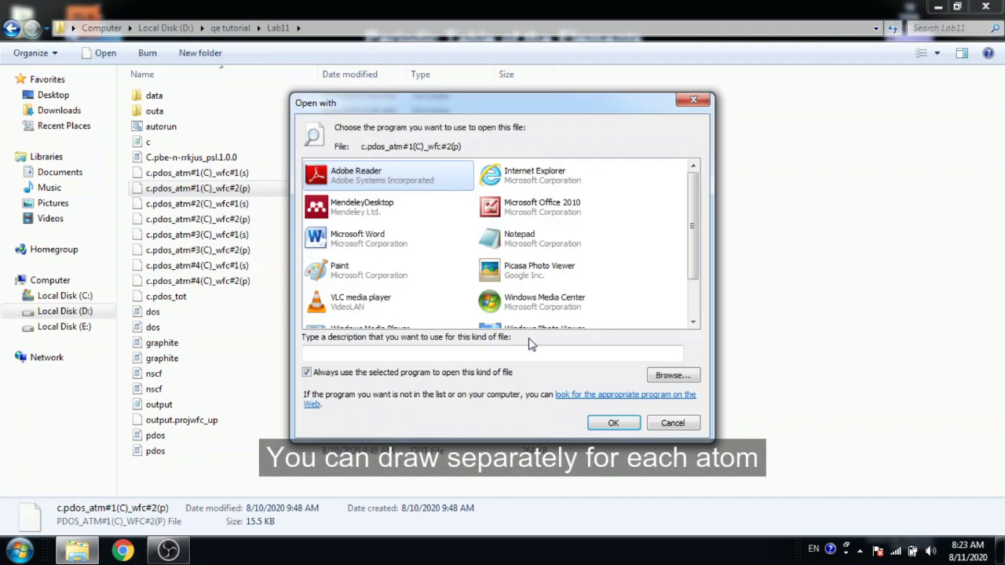
pyautogui.click(307, 373)
pyautogui.click(307, 374)
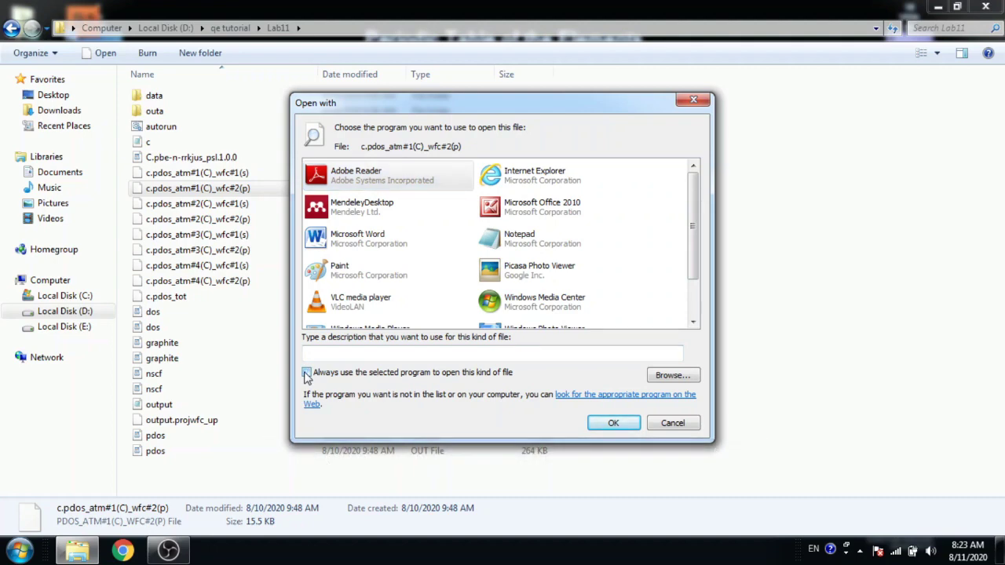
pyautogui.click(511, 245)
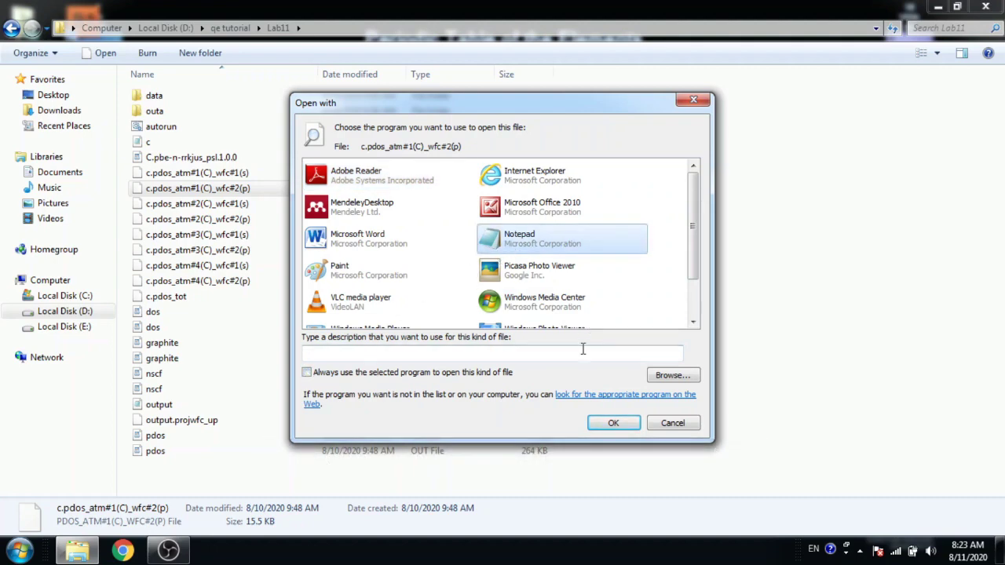
pyautogui.click(606, 425)
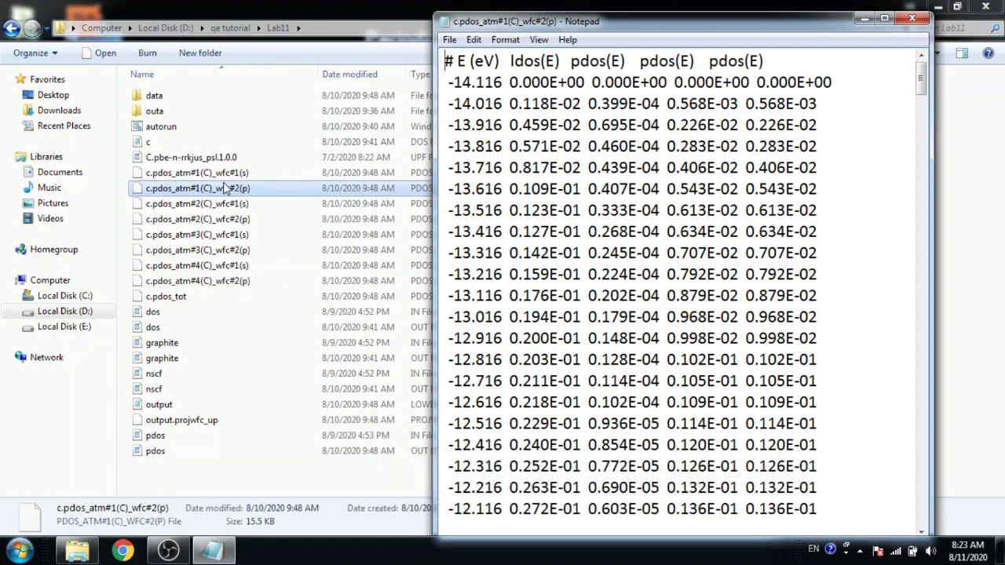
# Look over the p-orbital ldos and pdos columns, close the file, and select c.pdos_tot.
pyautogui.click(253, 190)
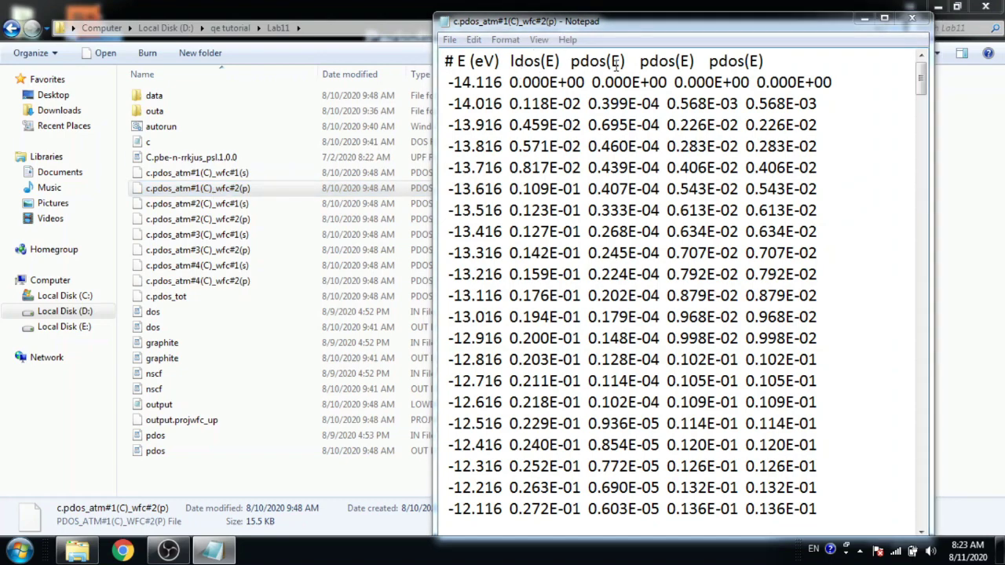
pyautogui.click(649, 82)
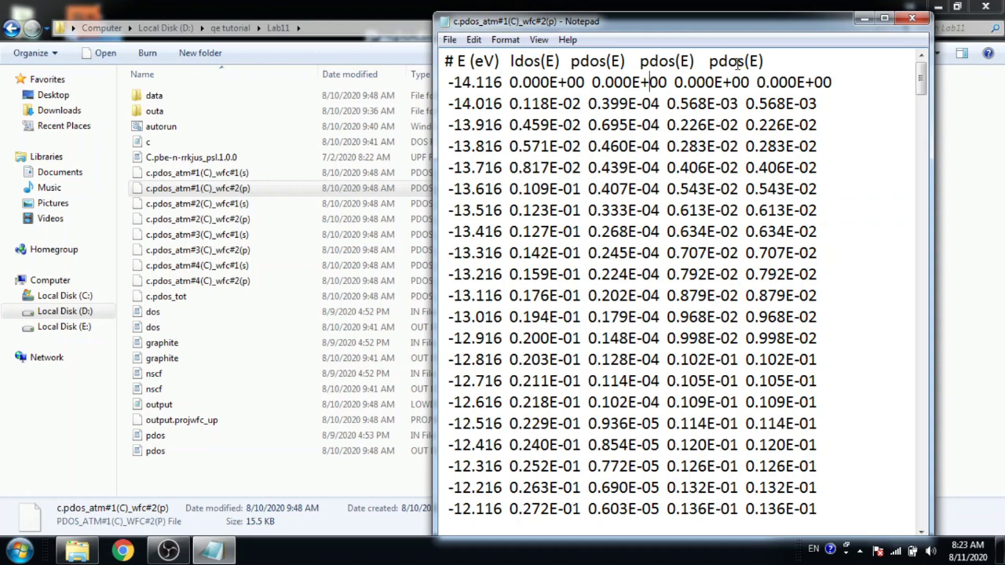
pyautogui.click(913, 19)
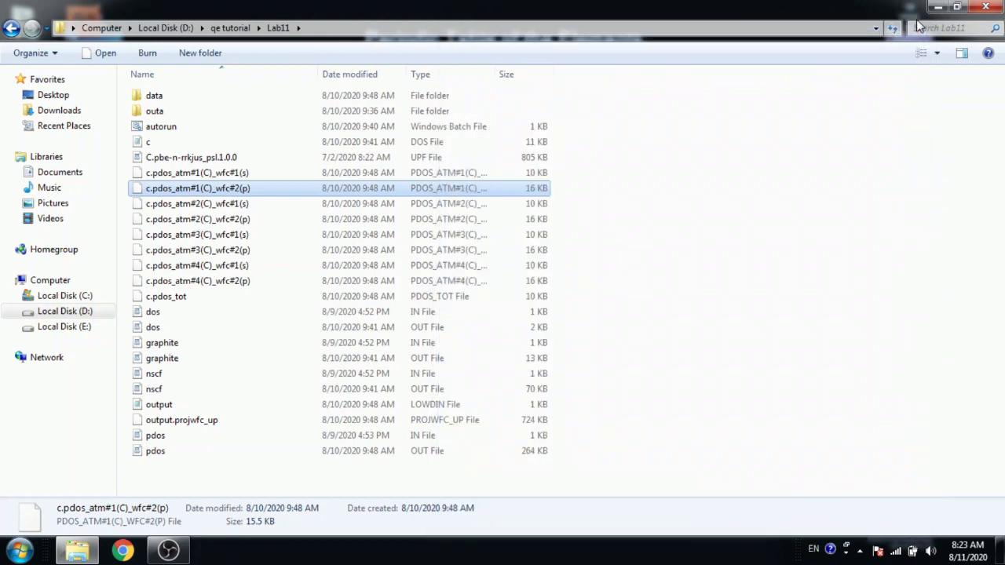
pyautogui.click(182, 299)
# View c.pdos_tot's dos(E) and pdos(E) columns in Notepad, not as default, then close it.
pyautogui.rightClick(182, 299)
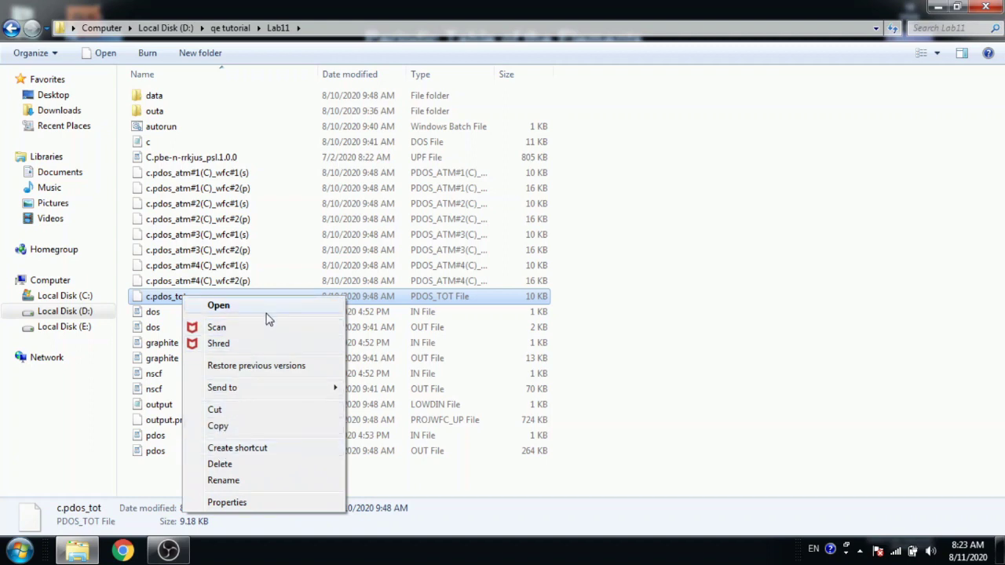
pyautogui.click(219, 306)
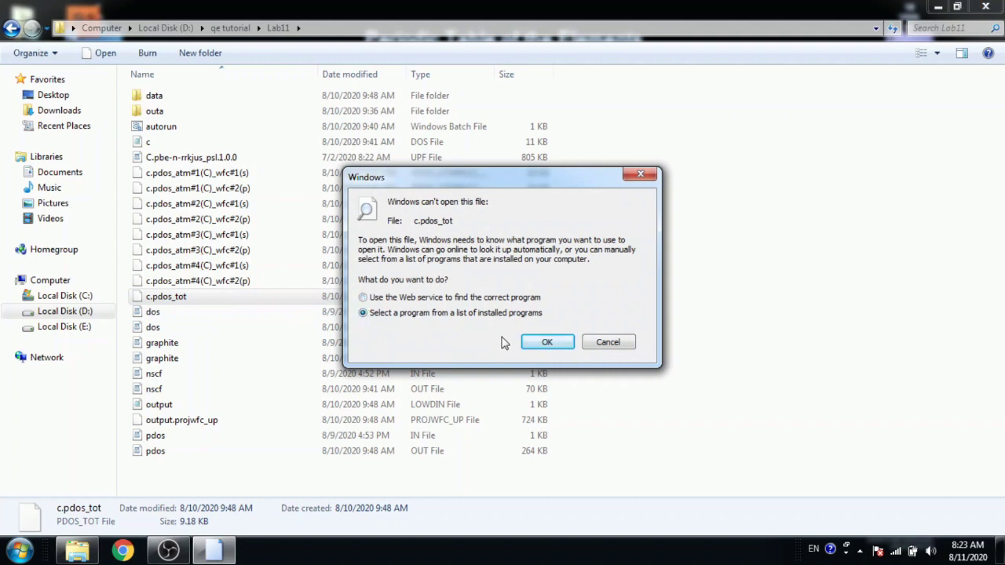
pyautogui.click(542, 345)
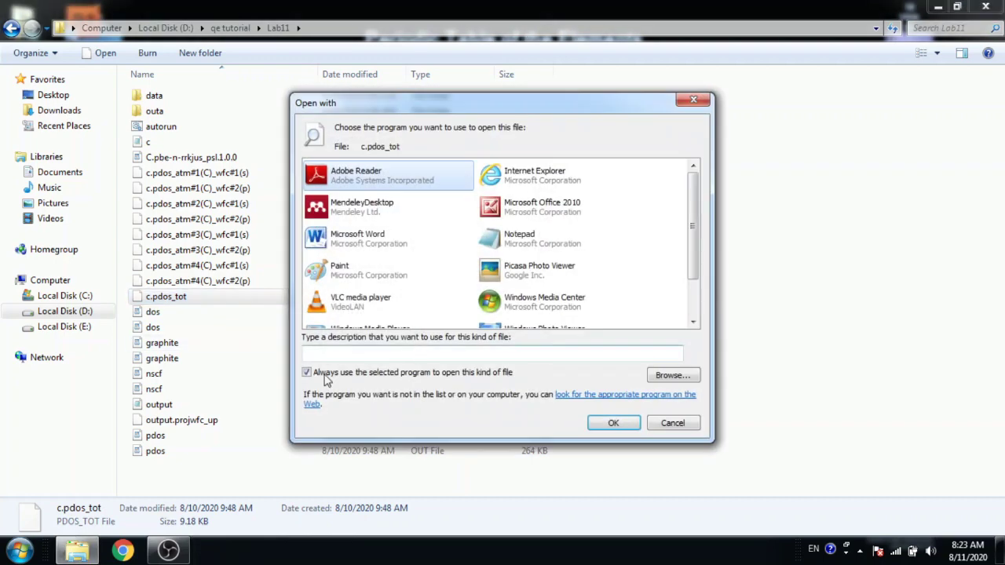
pyautogui.click(310, 373)
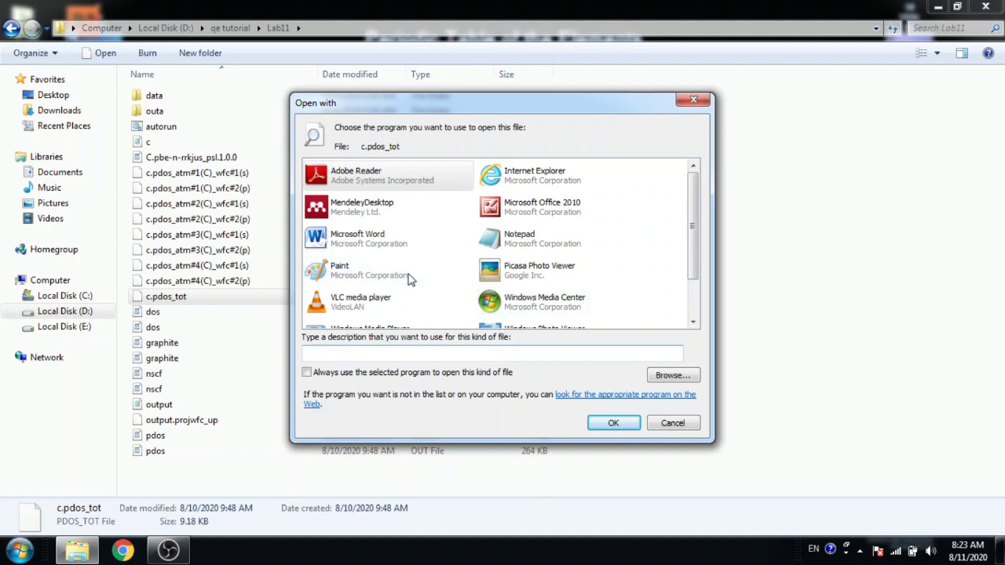
pyautogui.doubleClick(518, 239)
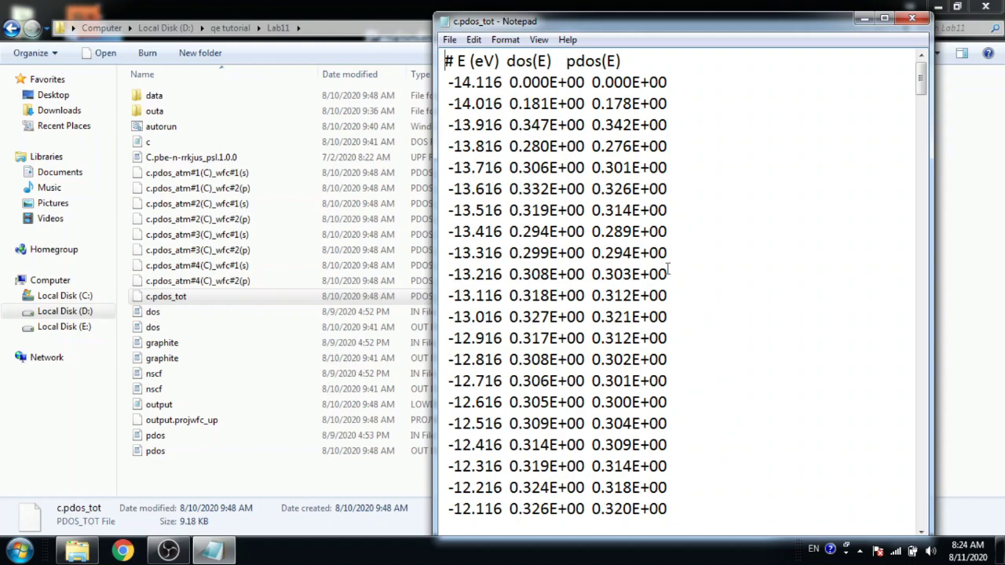
pyautogui.click(912, 20)
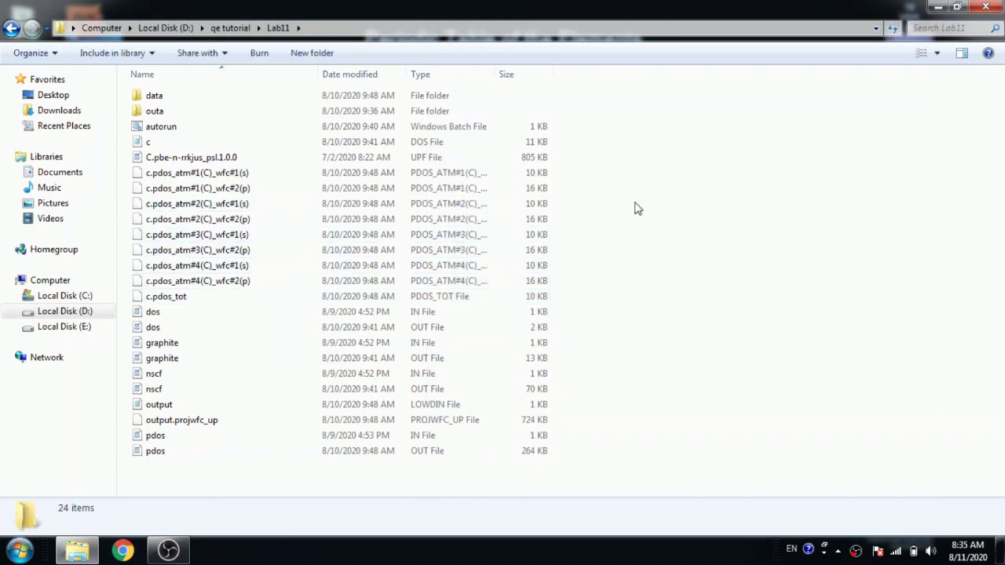
# Open a command window in the Lab11 folder and move it aside to reveal the files.
pyautogui.rightClick(637, 205)
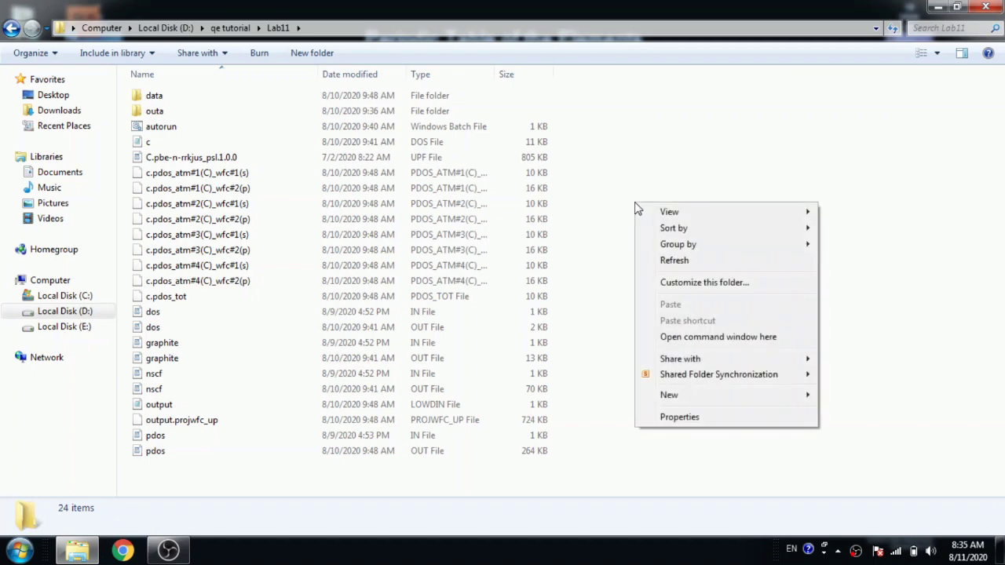
pyautogui.click(666, 339)
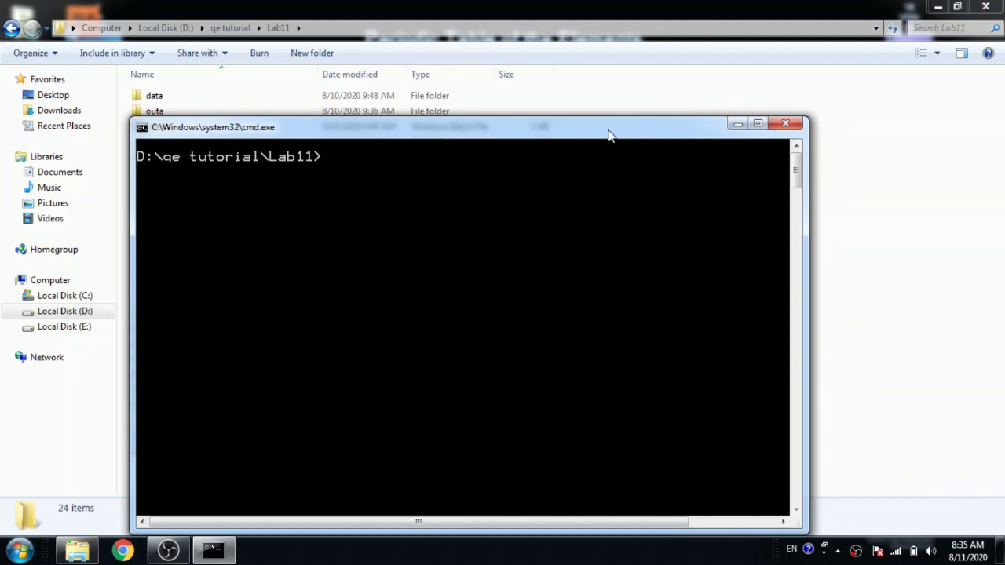
pyautogui.moveTo(610, 134); pyautogui.dragTo(780, 102)
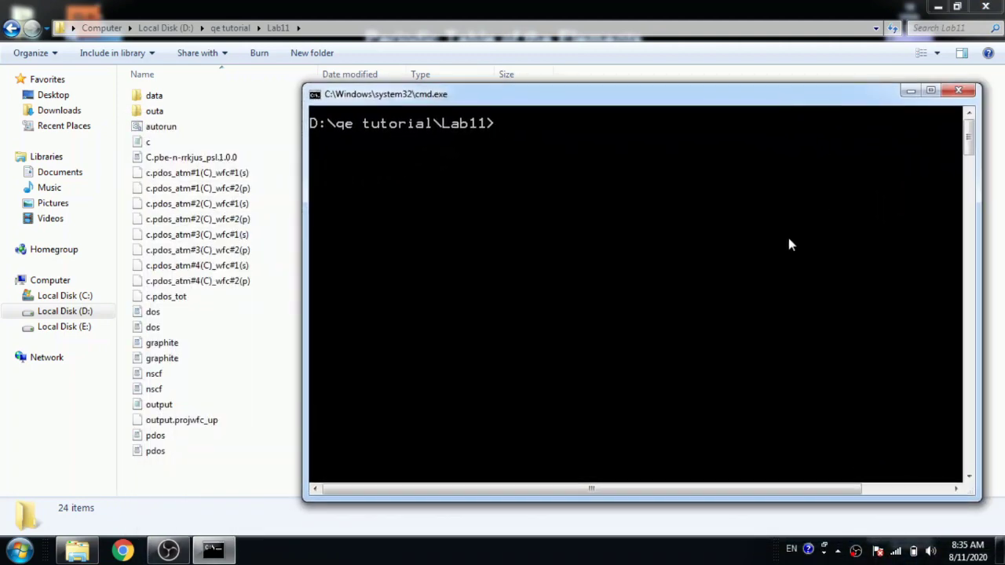
# Run sumpdos c.pdos*C*s*.* > c_s_tot.txt, then type the matching p-orbital command.
pyautogui.write('mpdos')
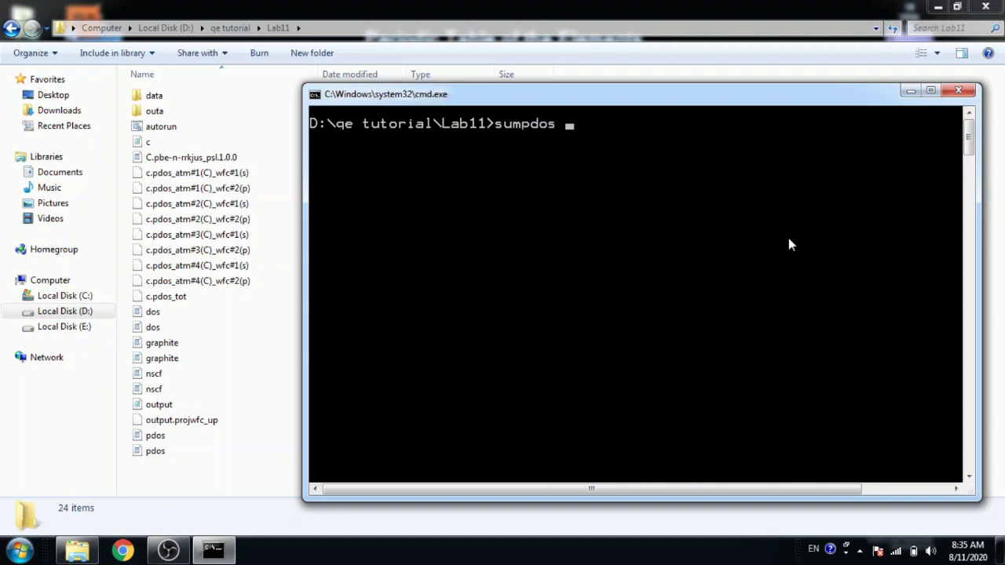
pyautogui.write(' c.pdos*C*s')
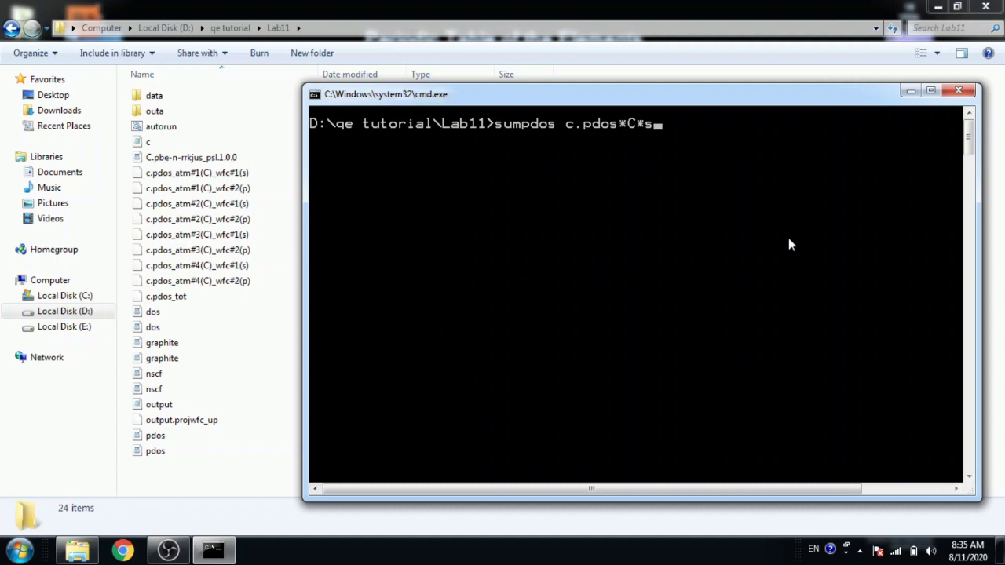
pyautogui.write('*.* > c_s_tot.txt')
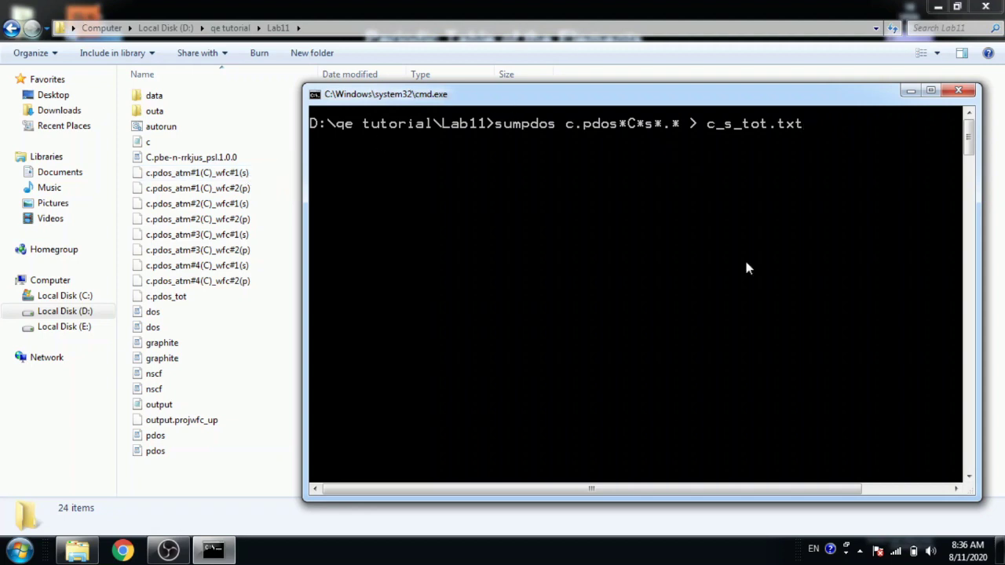
pyautogui.press('Return')
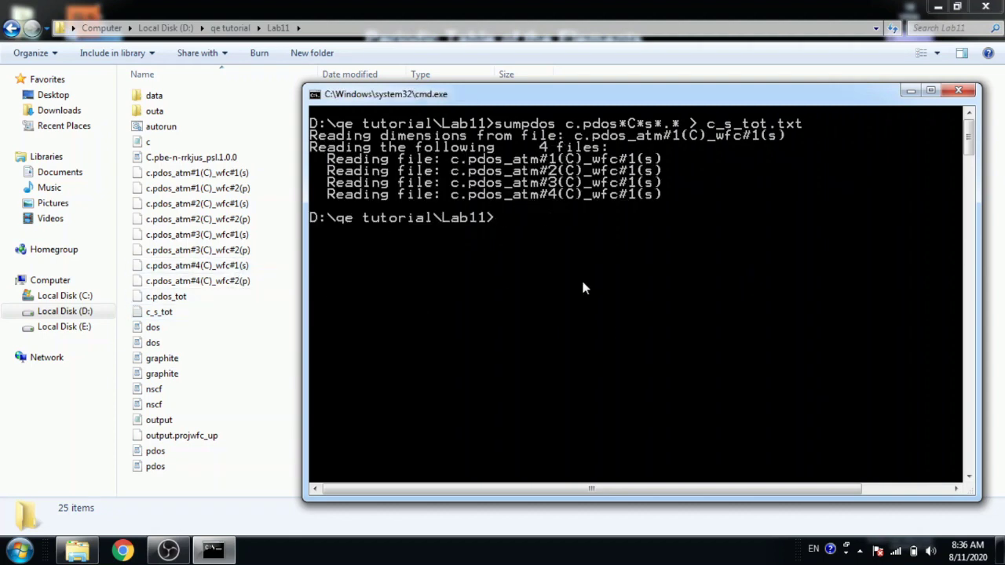
pyautogui.write('sumpdos c.pdos')
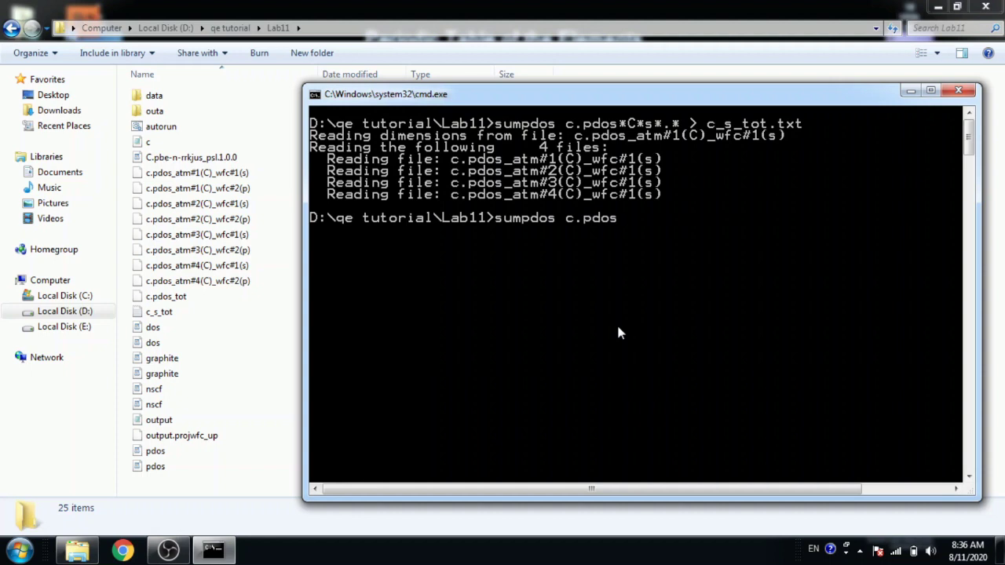
pyautogui.write('*C*p*.* > c_p')
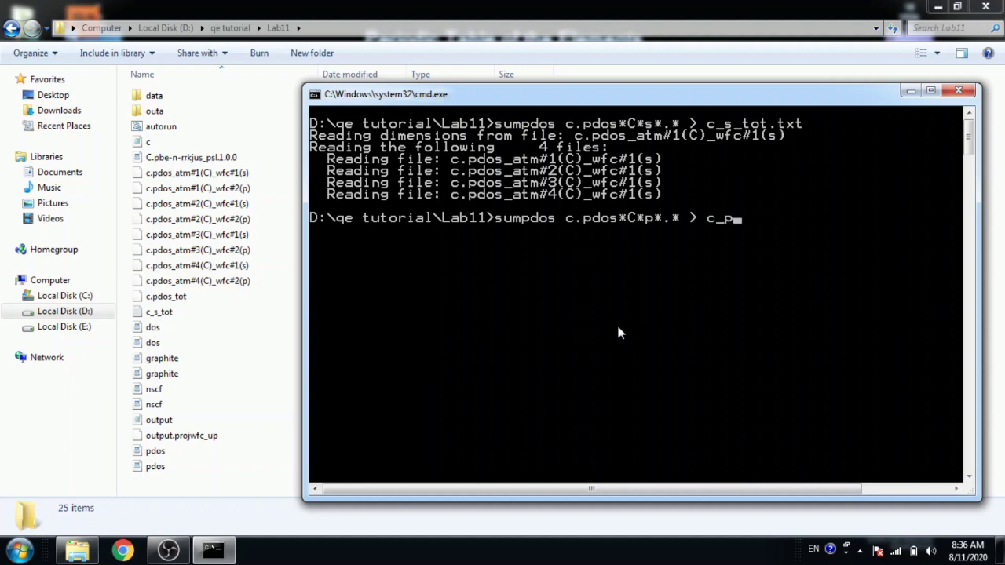
pyautogui.write('_tot.txt')
# Run the p-orbital sum into c_p_tot.txt and hide the command window.
pyautogui.press('Return')
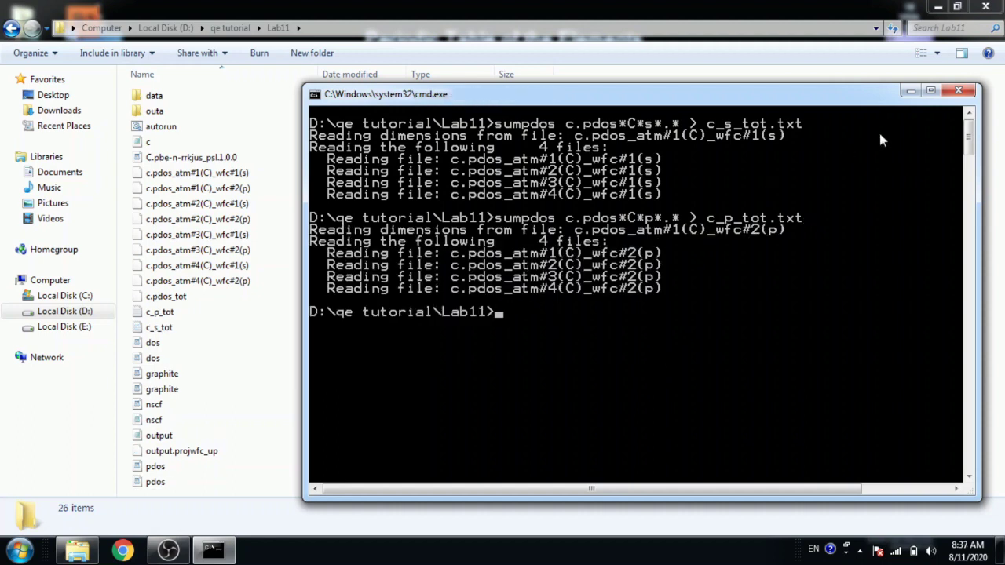
pyautogui.click(911, 92)
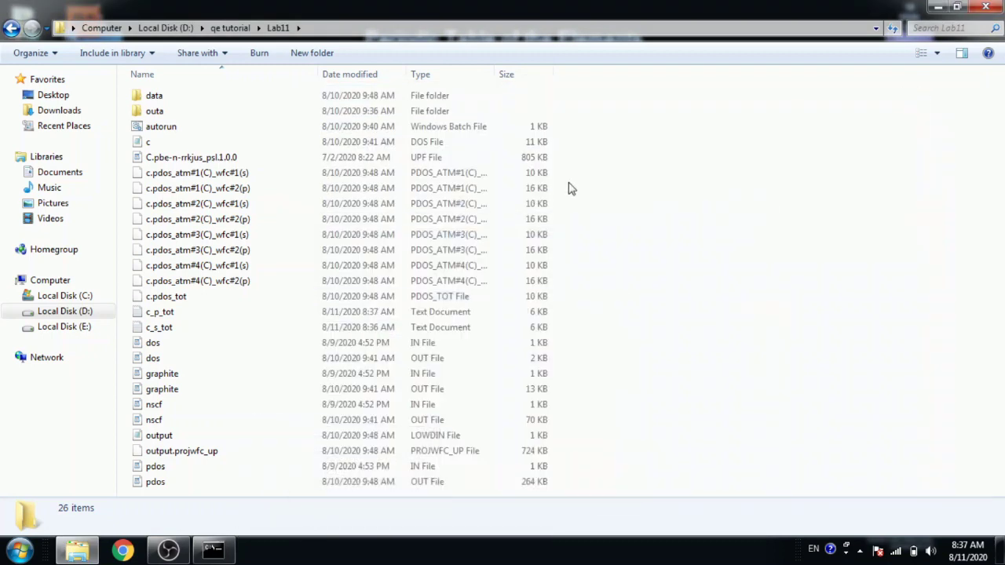
# View c_s_tot and c_p_tot in Notepad, close both, and restore the command window.
pyautogui.doubleClick(166, 330)
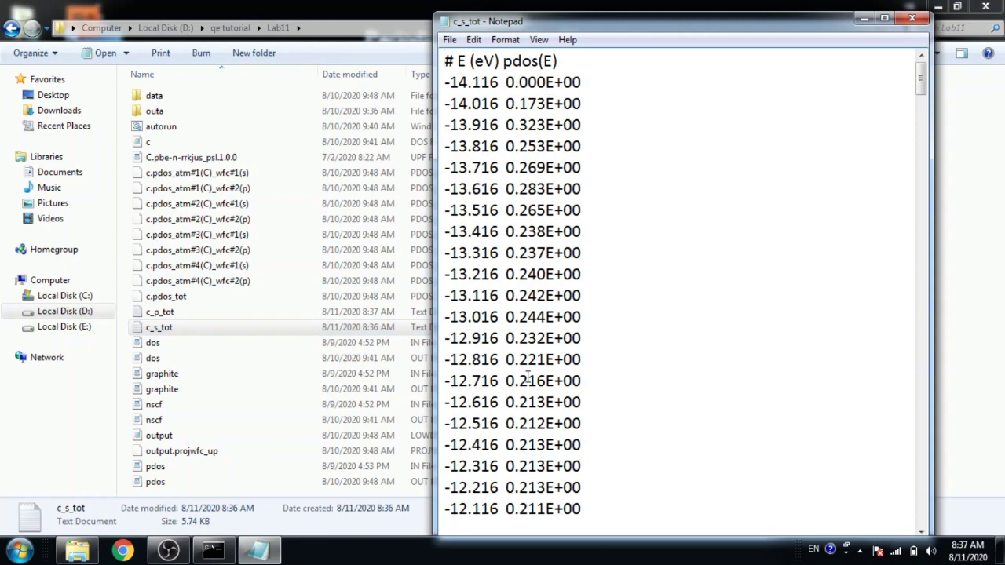
pyautogui.click(916, 21)
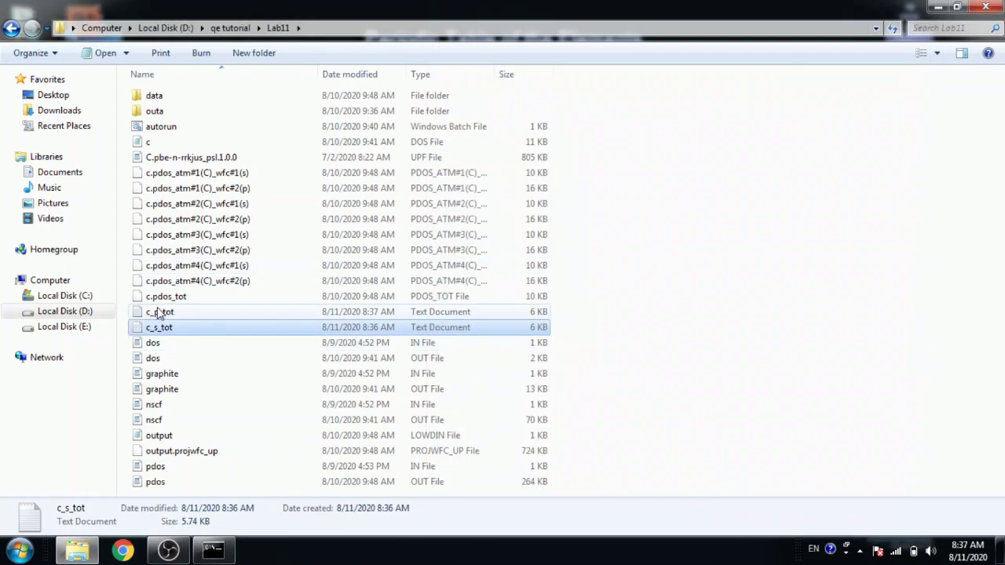
pyautogui.click(159, 313)
pyautogui.doubleClick(159, 312)
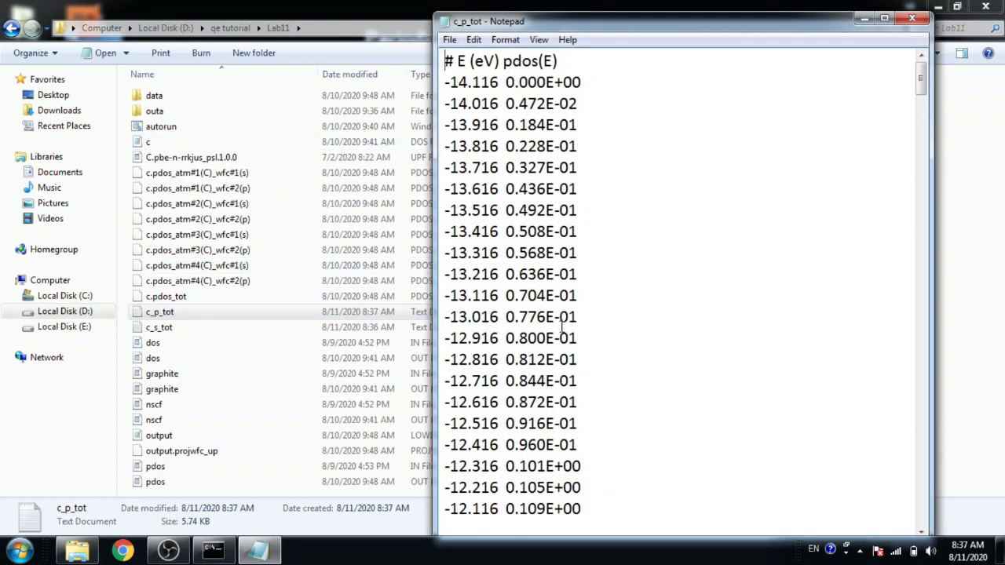
pyautogui.click(904, 19)
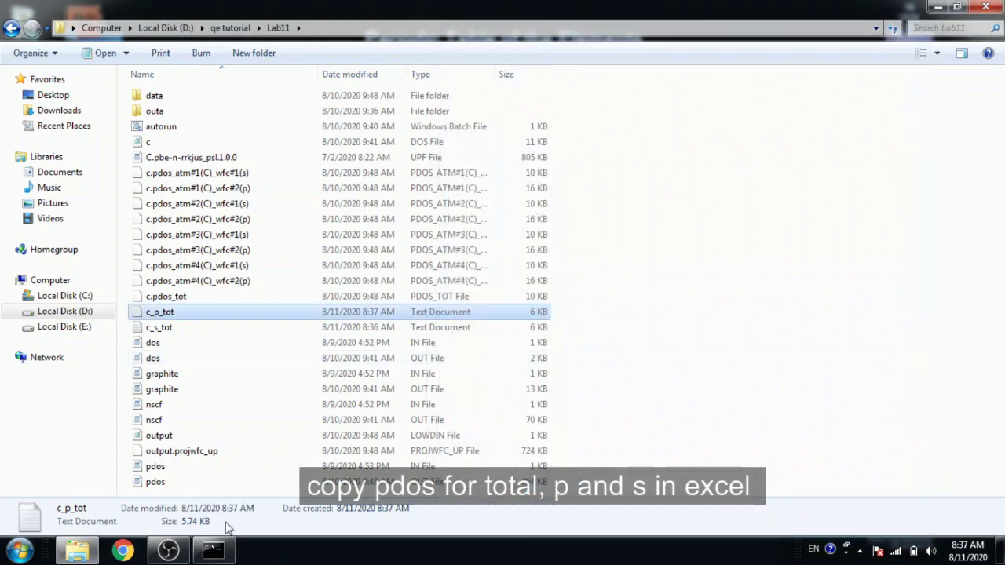
pyautogui.click(224, 548)
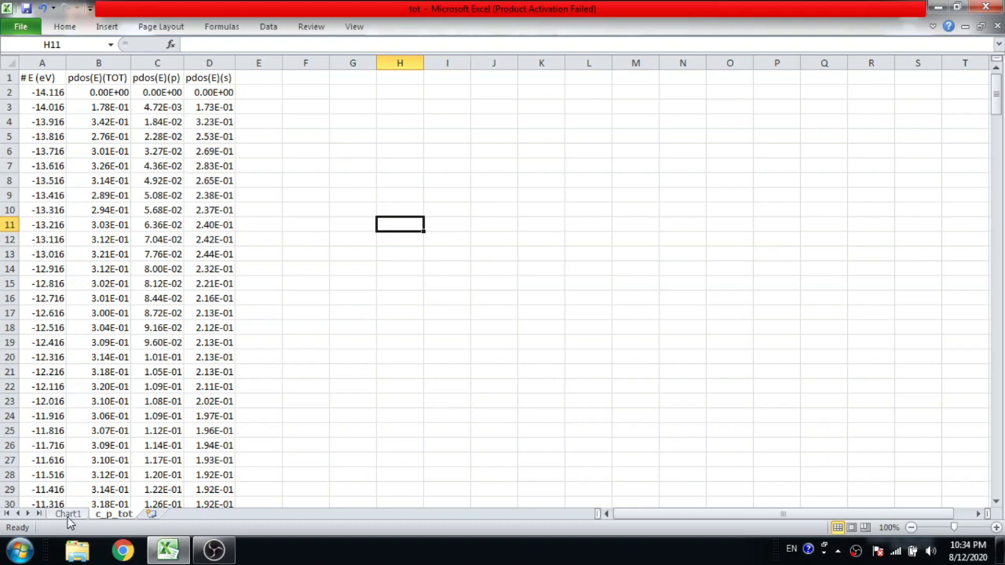
# Switch to the Chart1 sheet with the Projected Density of States area chart.
pyautogui.click(68, 515)
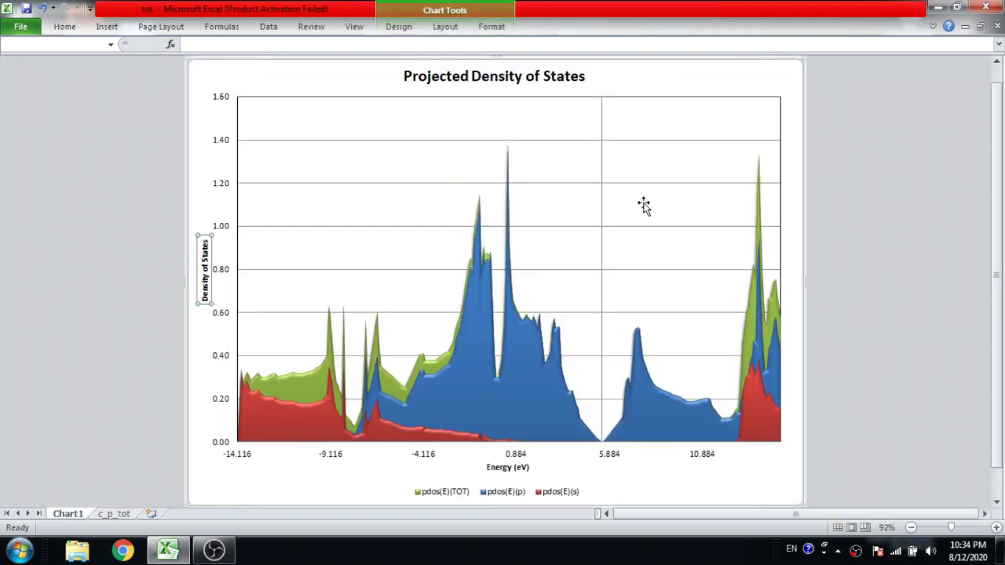